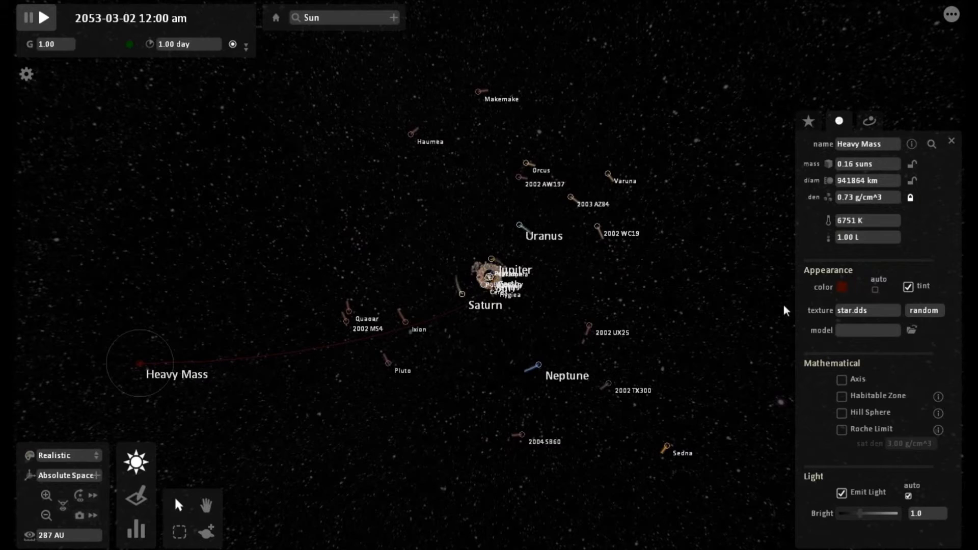
# Step: Show Heavy Mass's position, velocity and orbital elements, and examine the orbits of the inner planets and asteroid belt
pyautogui.click(869, 123)
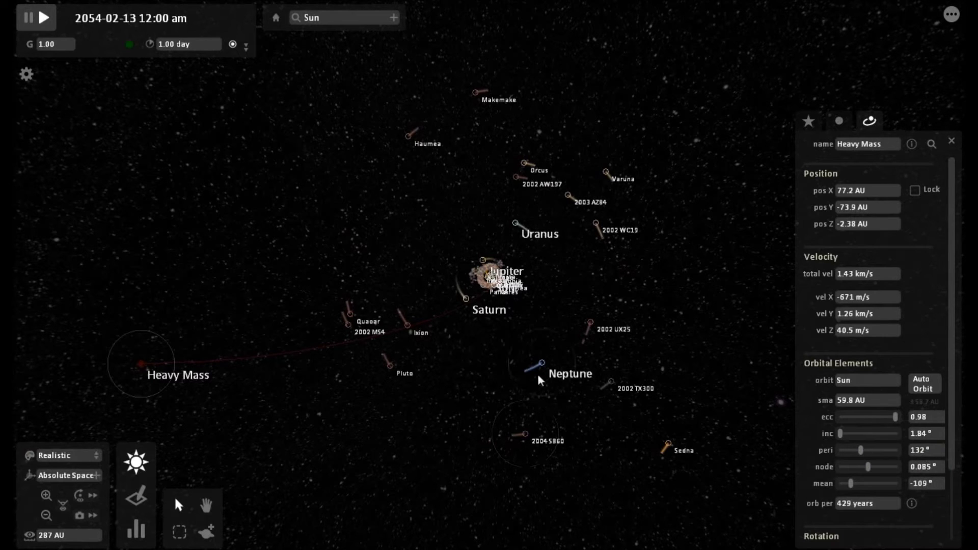
pyautogui.scroll(2, 541, 363)
pyautogui.scroll(10, 540, 360)
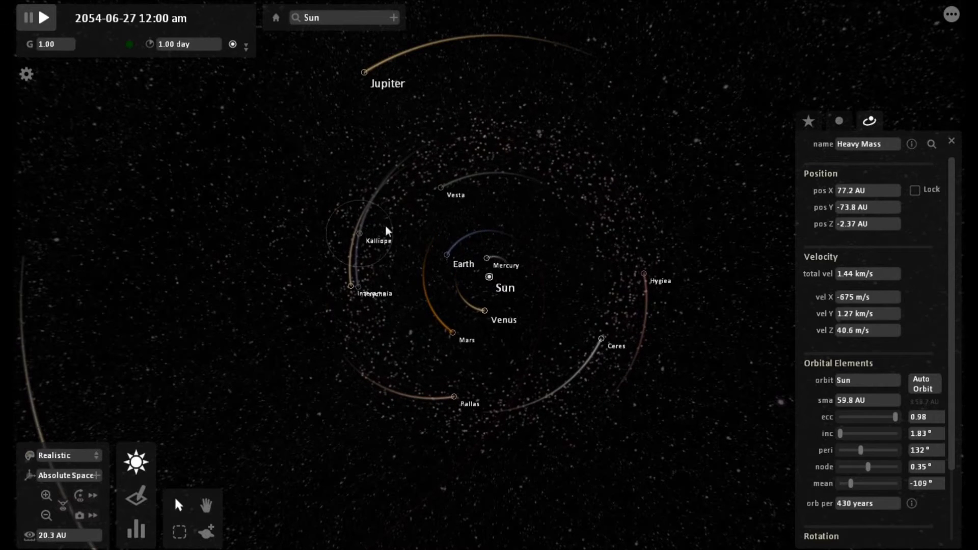
pyautogui.scroll(5, 420, 256)
pyautogui.scroll(3, 420, 256)
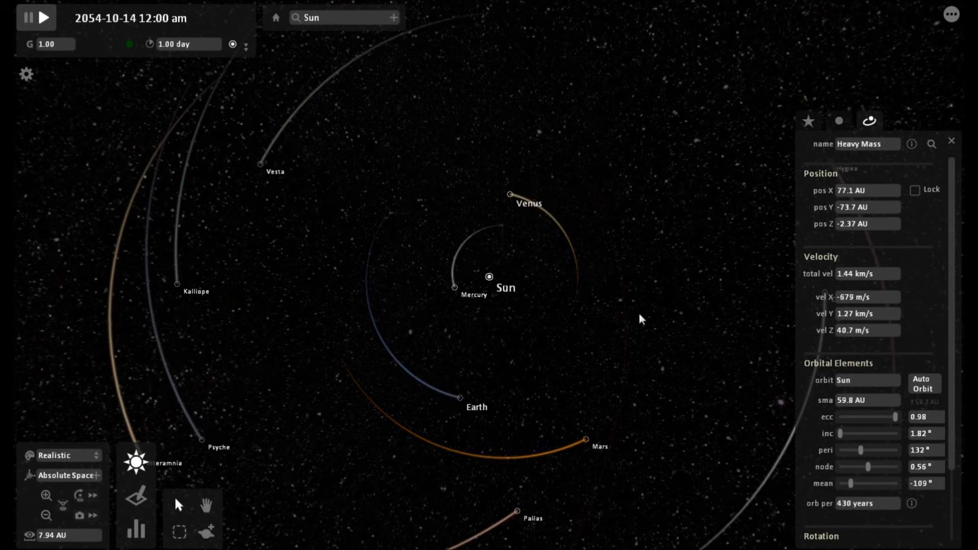
pyautogui.scroll(-5, 659, 324)
pyautogui.scroll(-5, 659, 324)
pyautogui.scroll(-5, 658, 324)
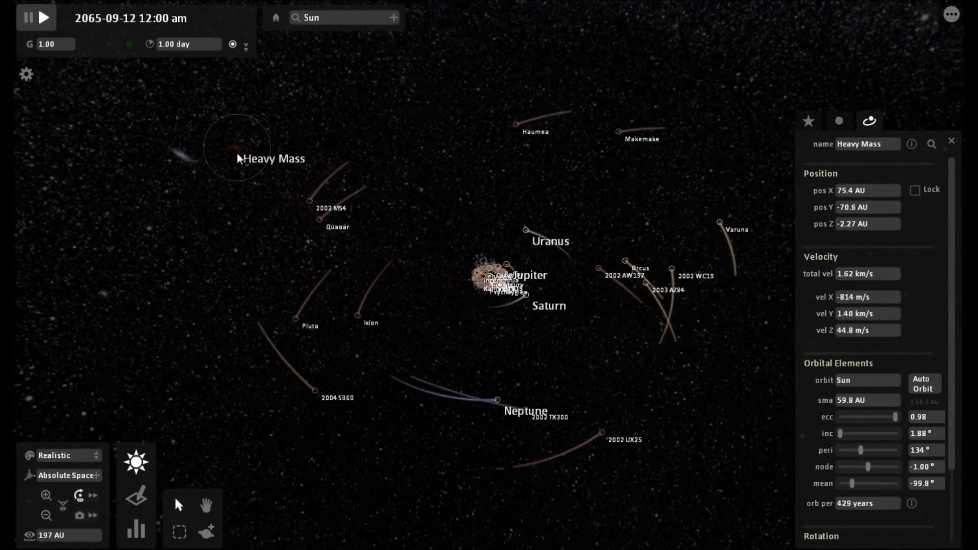
# Step: Examine Heavy Mass's path relative to the plane of the solar system from edge-on and overhead viewpoints
pyautogui.moveTo(237, 153); pyautogui.dragTo(180, 192)
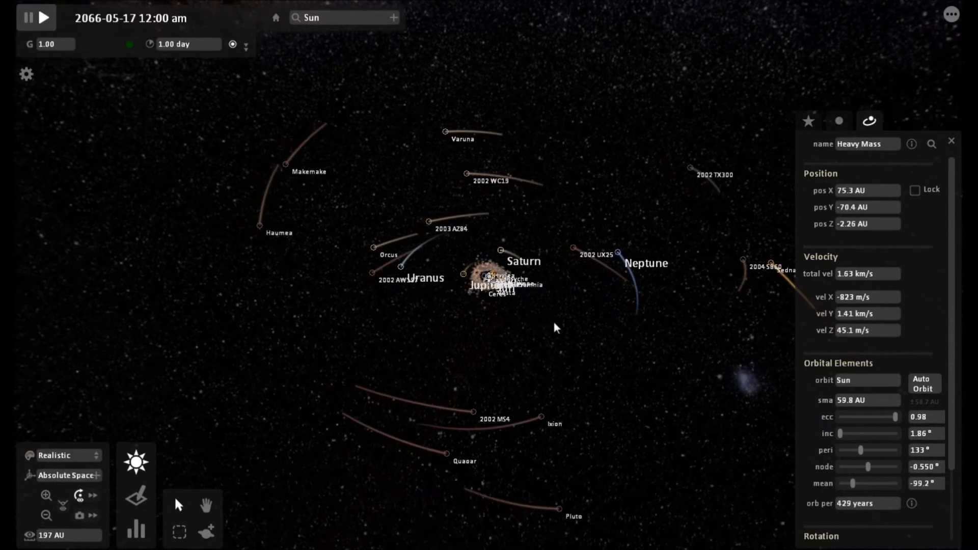
pyautogui.click(80, 497)
pyautogui.moveTo(326, 444); pyautogui.dragTo(329, 404)
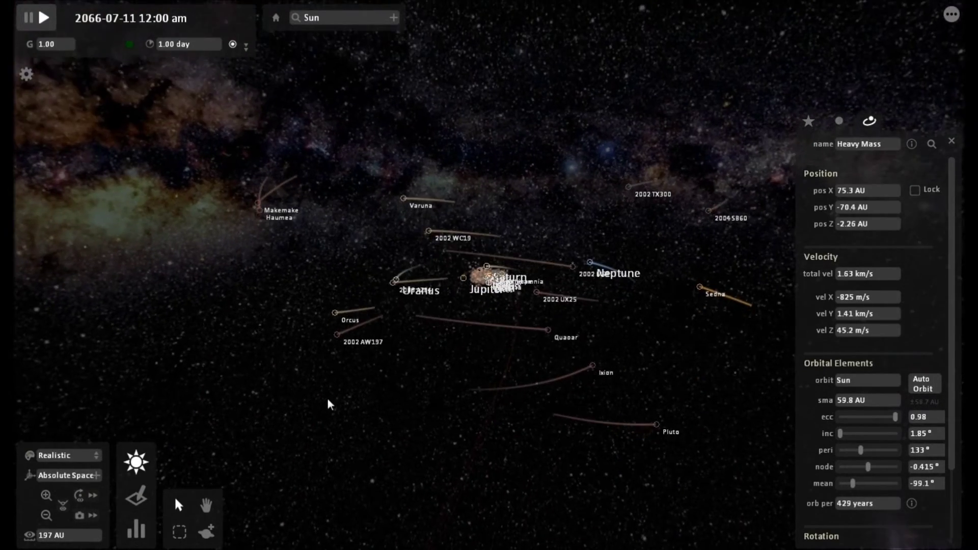
pyautogui.scroll(-3, 326, 399)
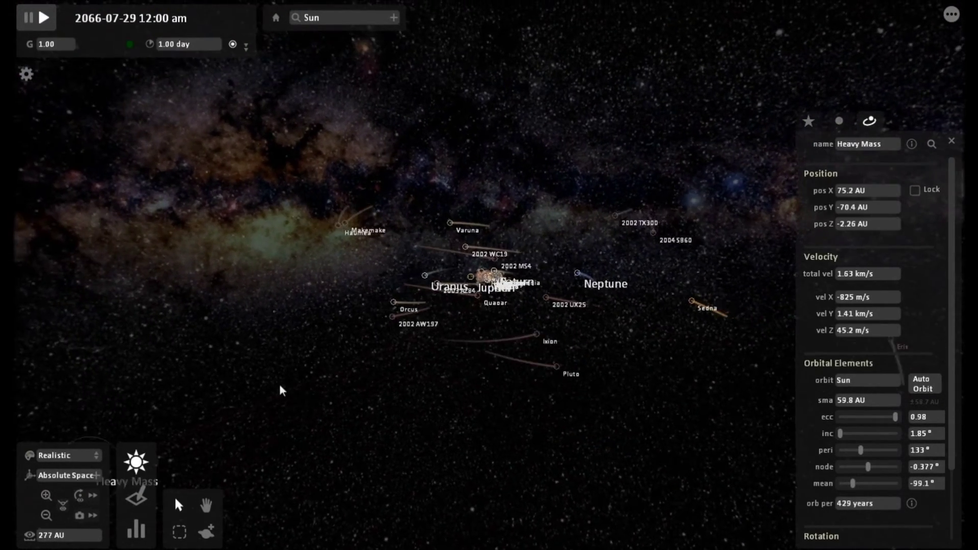
pyautogui.moveTo(294, 391); pyautogui.dragTo(367, 542)
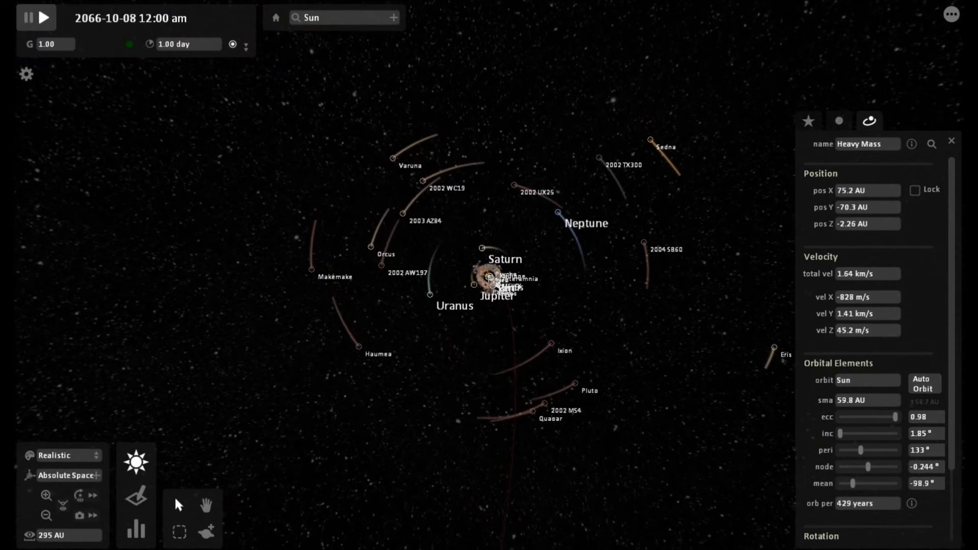
pyautogui.scroll(-3, 441, 433)
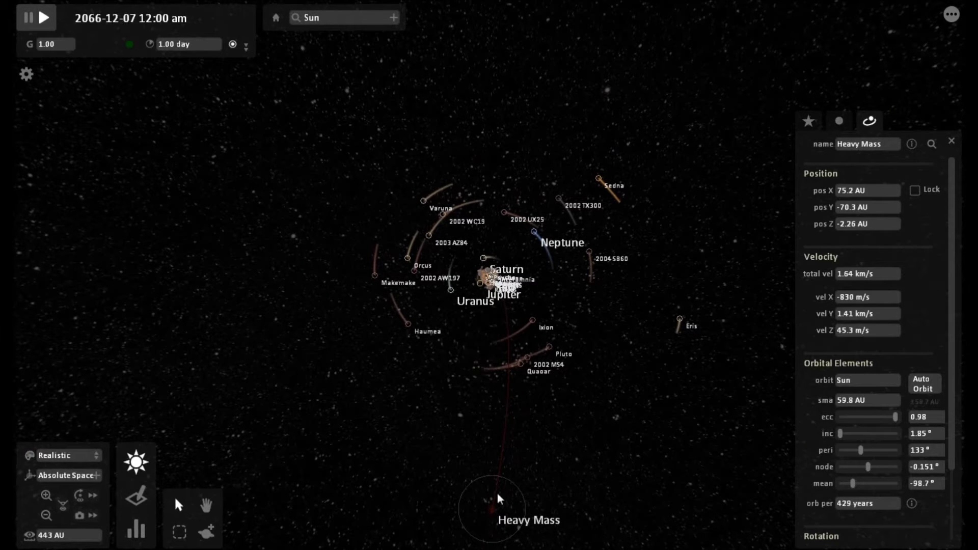
# Step: Inspect the paths of Mercury, Venus, Earth and Mars around the Sun and compare them with the outer bodies' orbits
pyautogui.scroll(5, 502, 446)
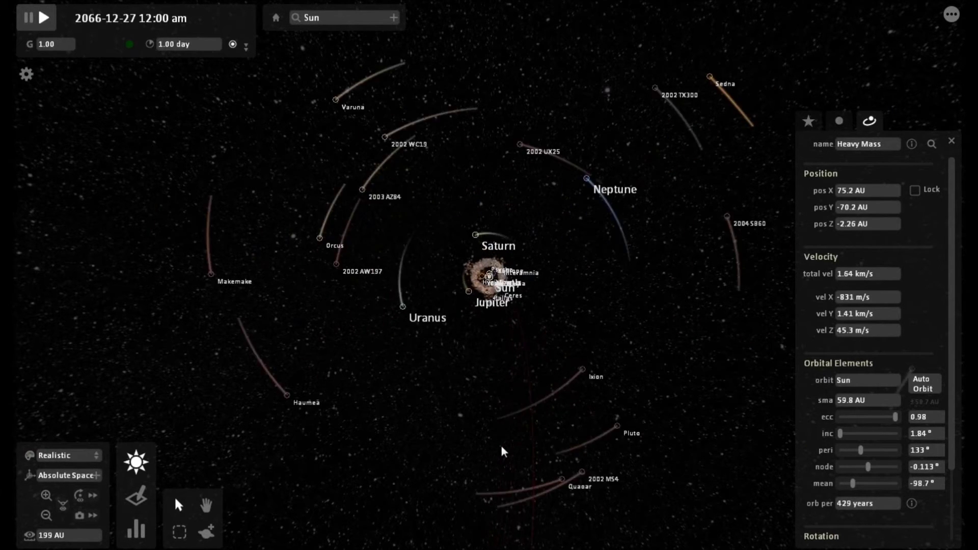
pyautogui.scroll(5, 501, 446)
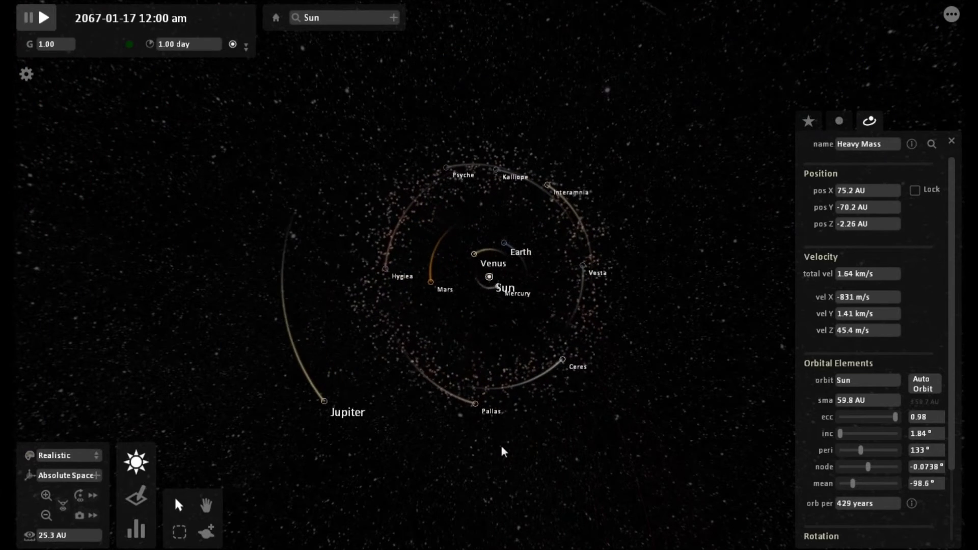
pyautogui.scroll(2, 501, 447)
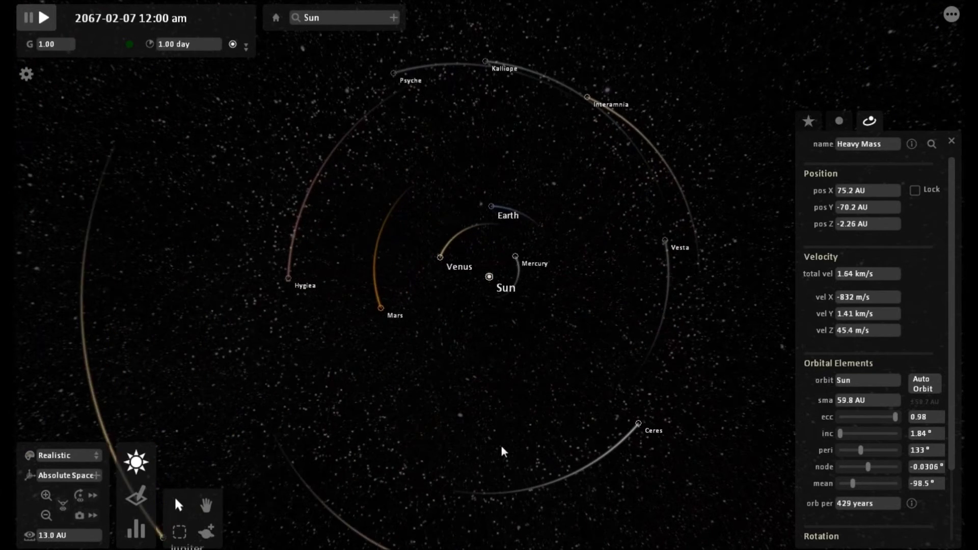
pyautogui.scroll(2, 501, 447)
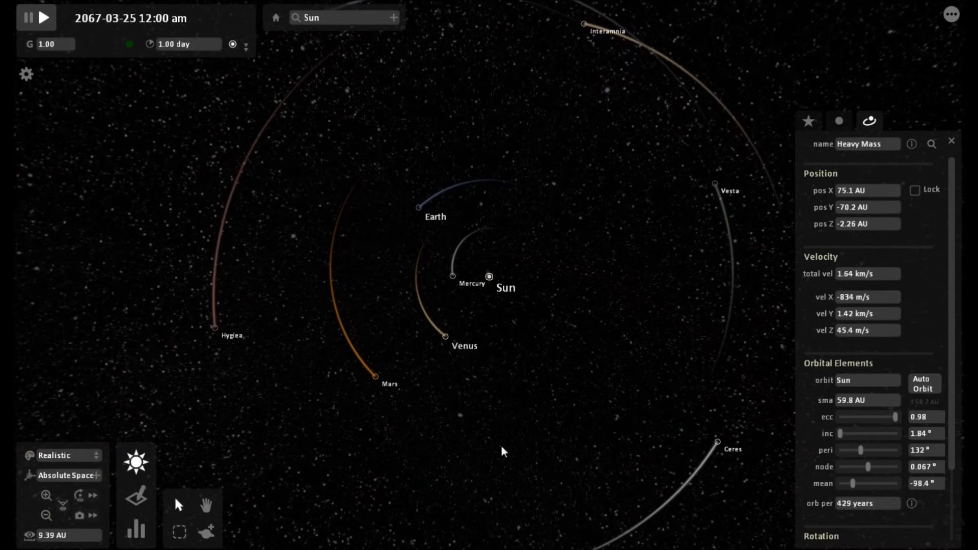
pyautogui.scroll(-4, 502, 446)
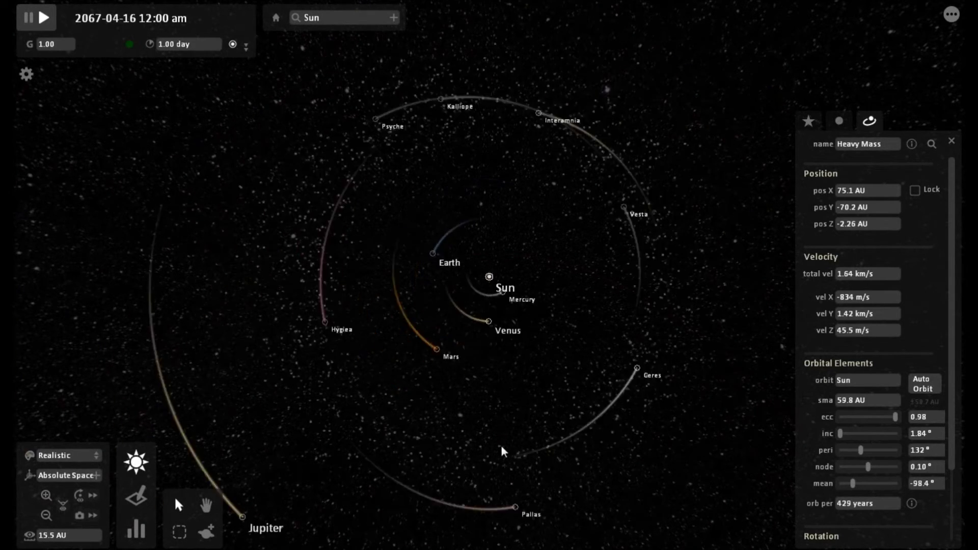
pyautogui.scroll(-5, 501, 446)
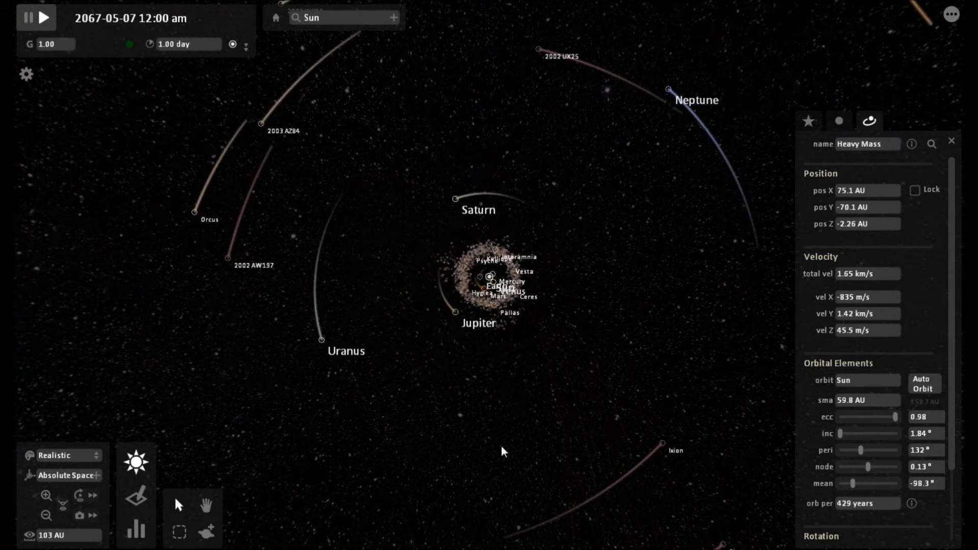
pyautogui.scroll(-4, 501, 446)
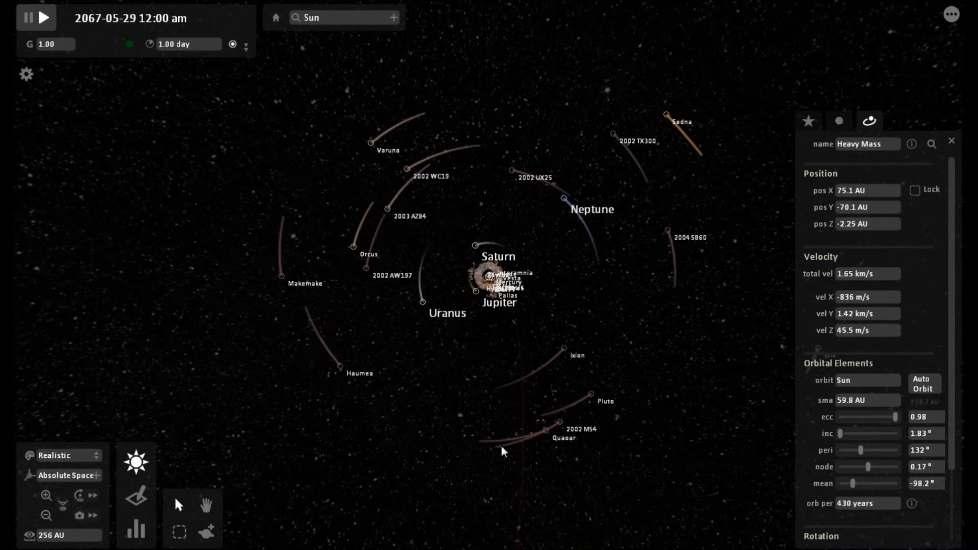
pyautogui.scroll(-3, 501, 447)
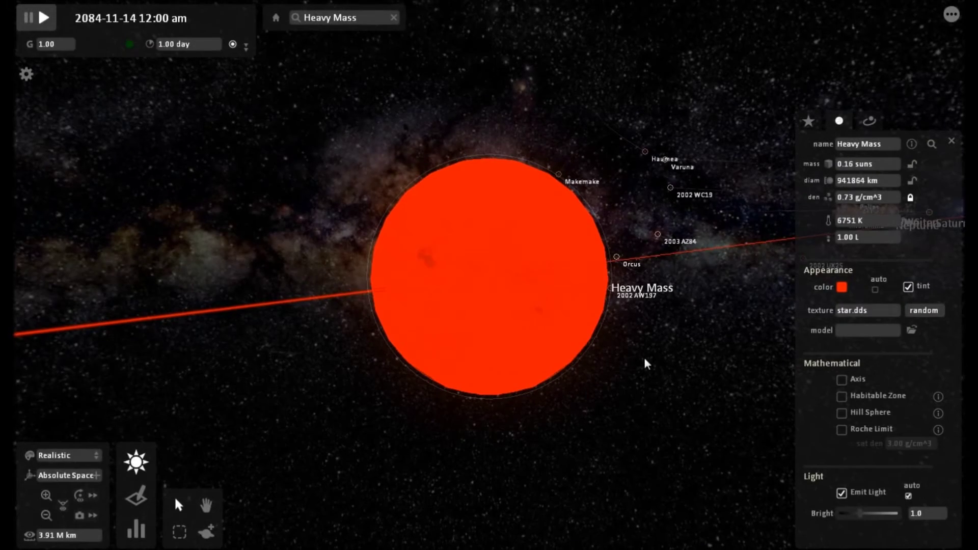
# Step: Inspect Heavy Mass up close from several angles and show its position, velocity and orbital elements
pyautogui.moveTo(650, 366); pyautogui.dragTo(724, 403)
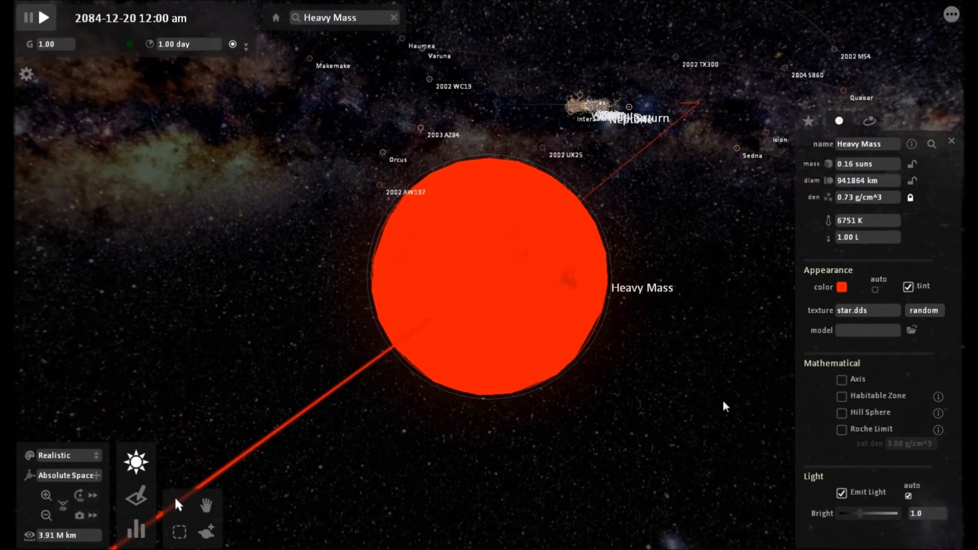
pyautogui.moveTo(724, 406); pyautogui.dragTo(793, 396)
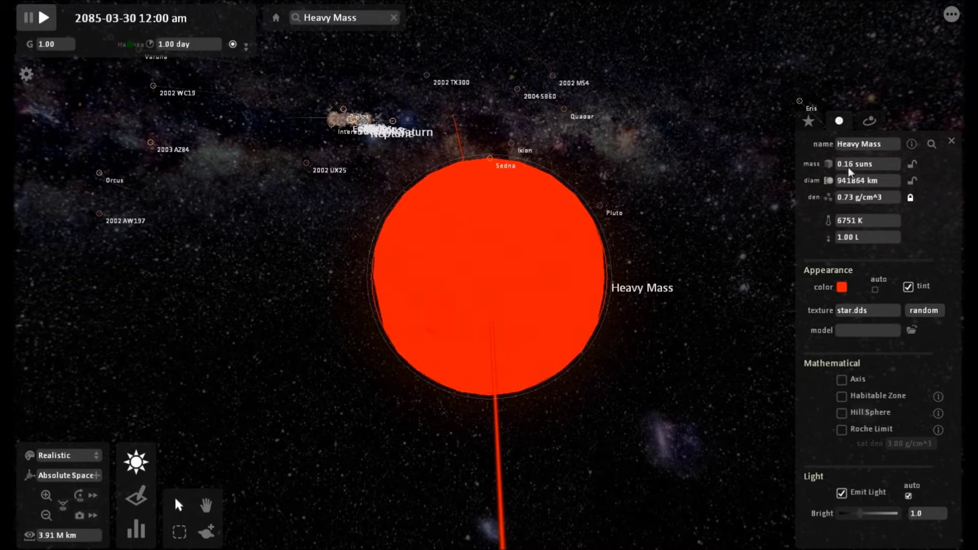
pyautogui.click(870, 122)
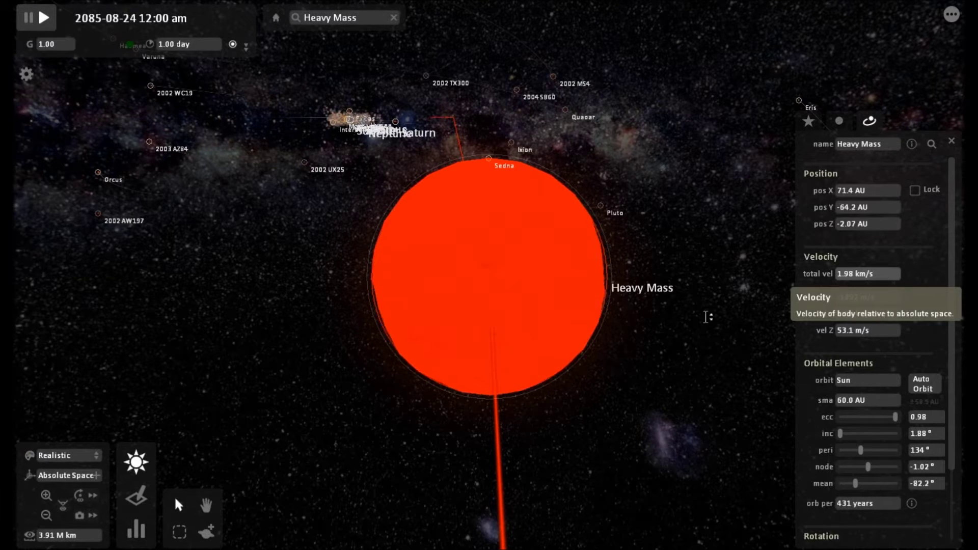
pyautogui.moveTo(295, 398); pyautogui.dragTo(254, 429)
pyautogui.scroll(-3, 343, 406)
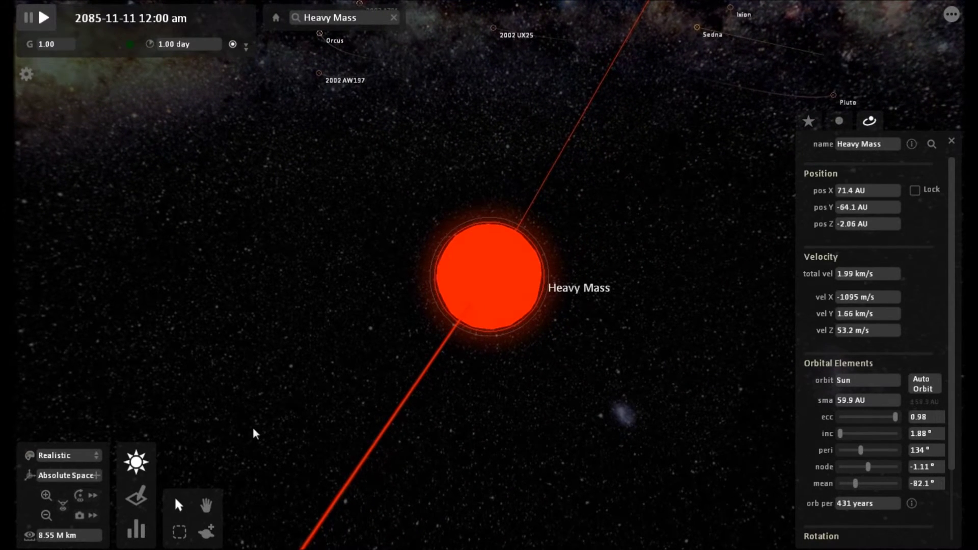
pyautogui.scroll(-3, 253, 427)
pyautogui.moveTo(253, 427); pyautogui.dragTo(259, 392)
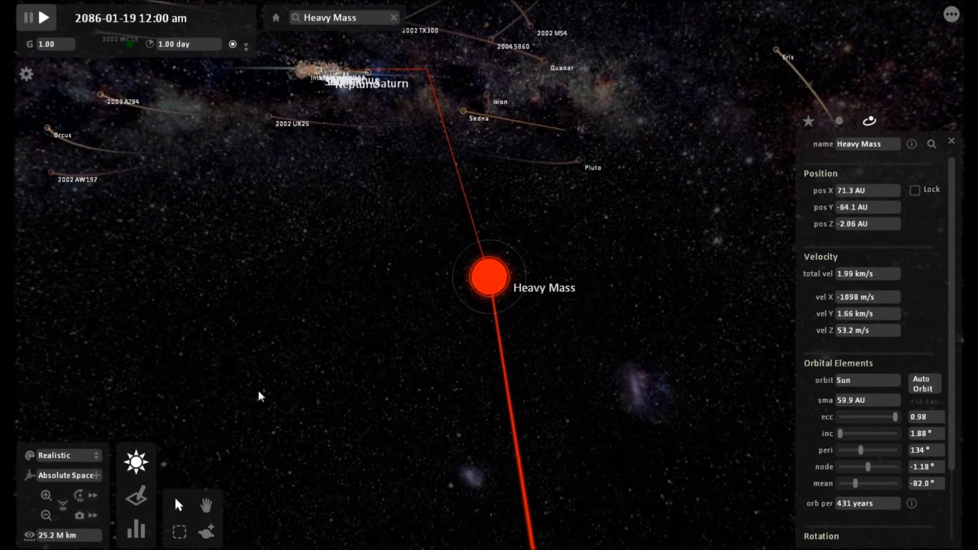
# Step: Focus on the Sun and examine its velocity, its trail and the planetary orbits around it out to Neptune
pyautogui.doubleClick(320, 69)
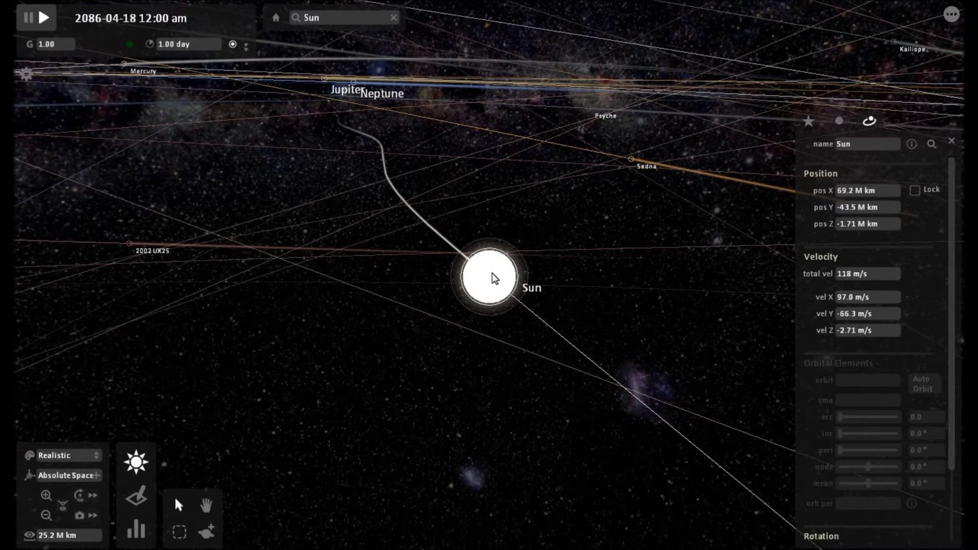
pyautogui.moveTo(356, 348); pyautogui.dragTo(338, 452)
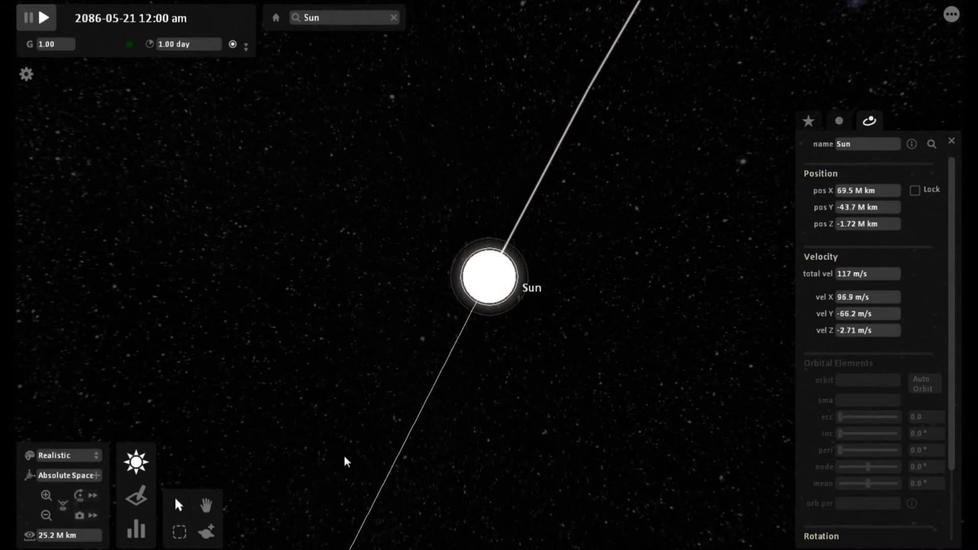
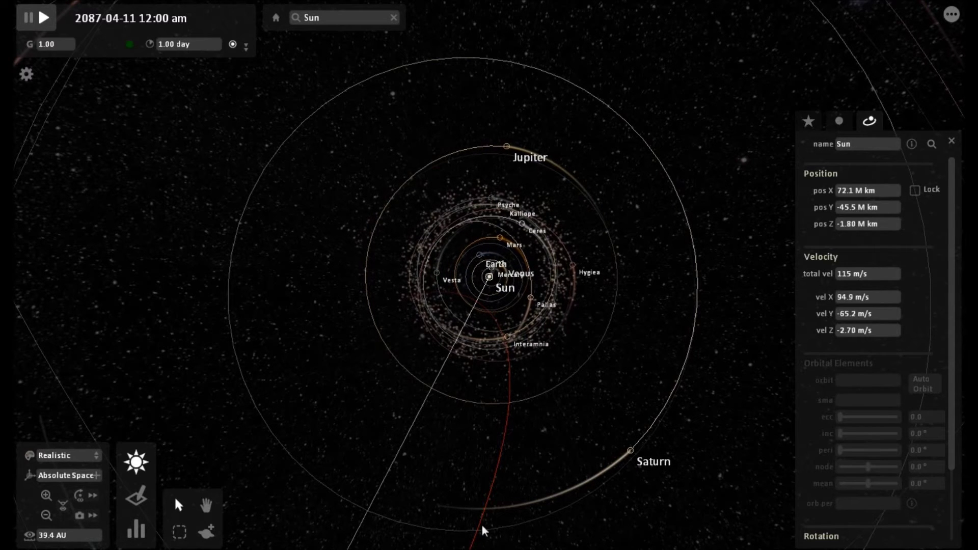
pyautogui.scroll(-4, 570, 502)
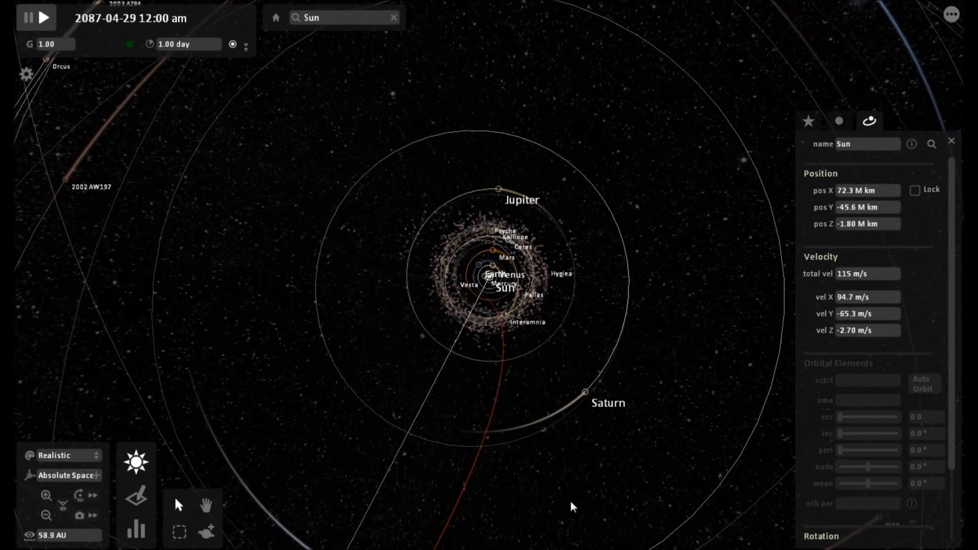
pyautogui.scroll(-3, 571, 502)
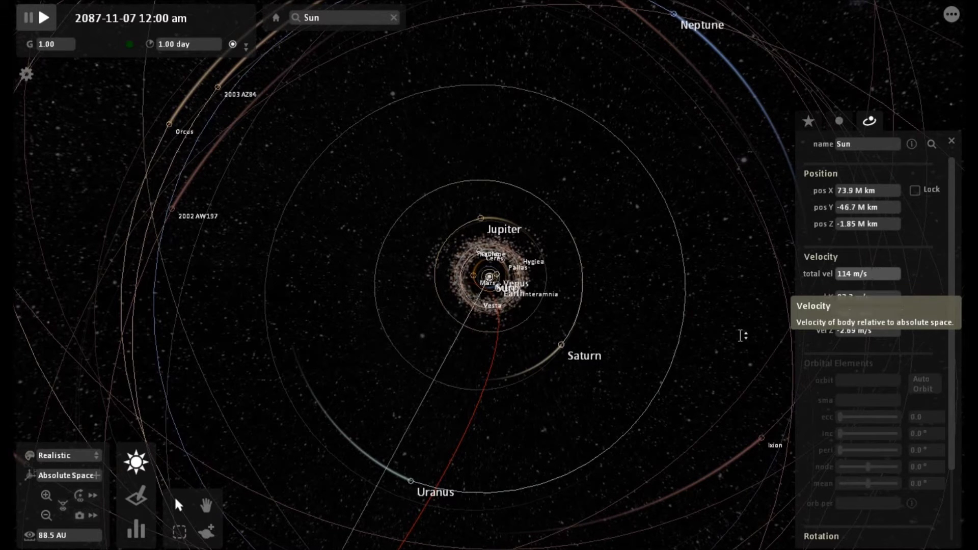
pyautogui.scroll(-1, 602, 403)
pyautogui.scroll(-2, 601, 404)
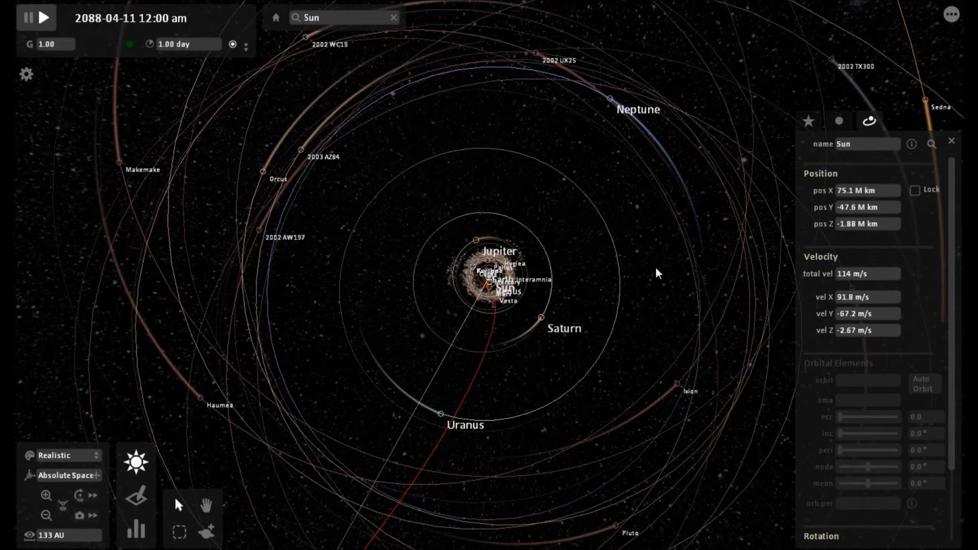
# Step: Examine the full extent of the dwarf planets' orbits, including Sedna and Eris, together with Heavy Mass's path
pyautogui.scroll(-4, 656, 267)
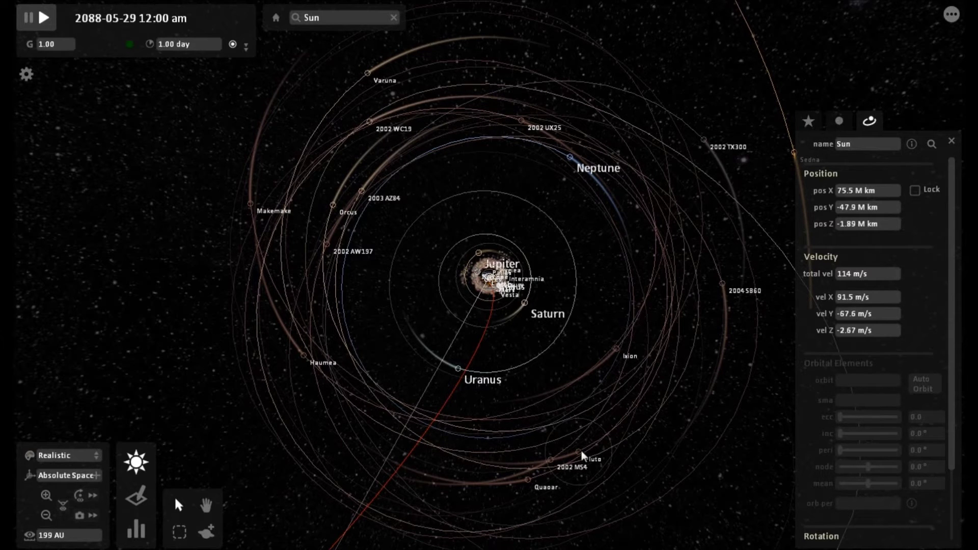
pyautogui.scroll(-3, 582, 451)
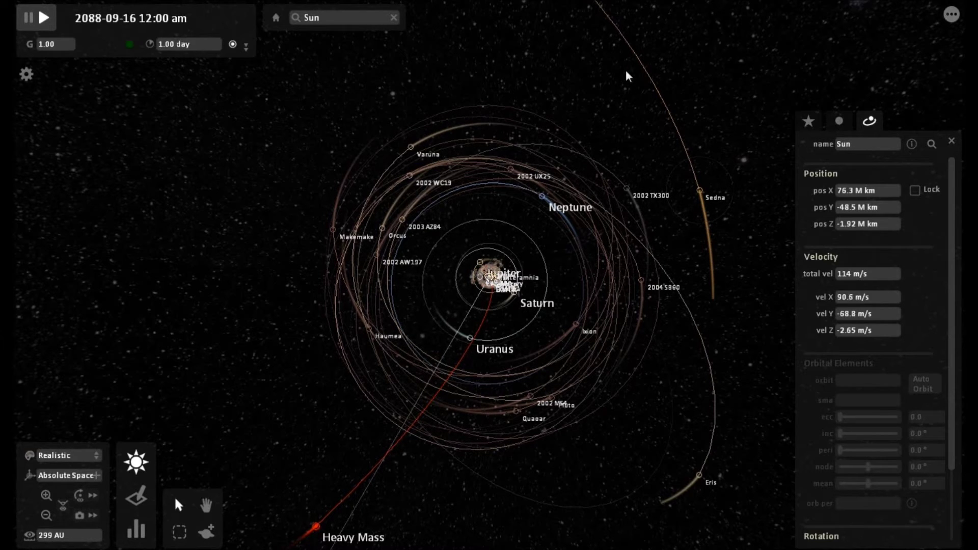
pyautogui.scroll(-5, 626, 72)
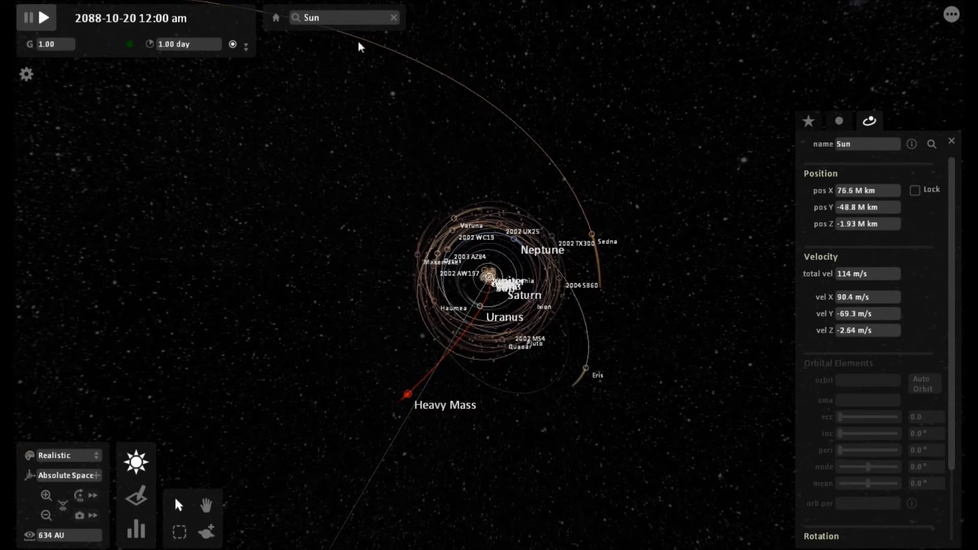
pyautogui.scroll(-3, 324, 27)
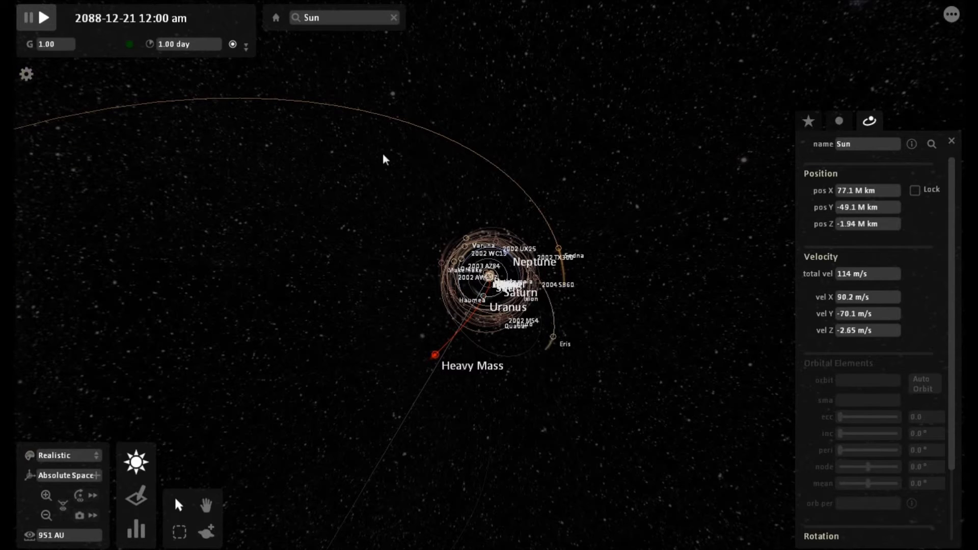
# Step: Select Heavy Mass beyond the outer planets to show its velocity and orbital elements
pyautogui.scroll(5, 384, 155)
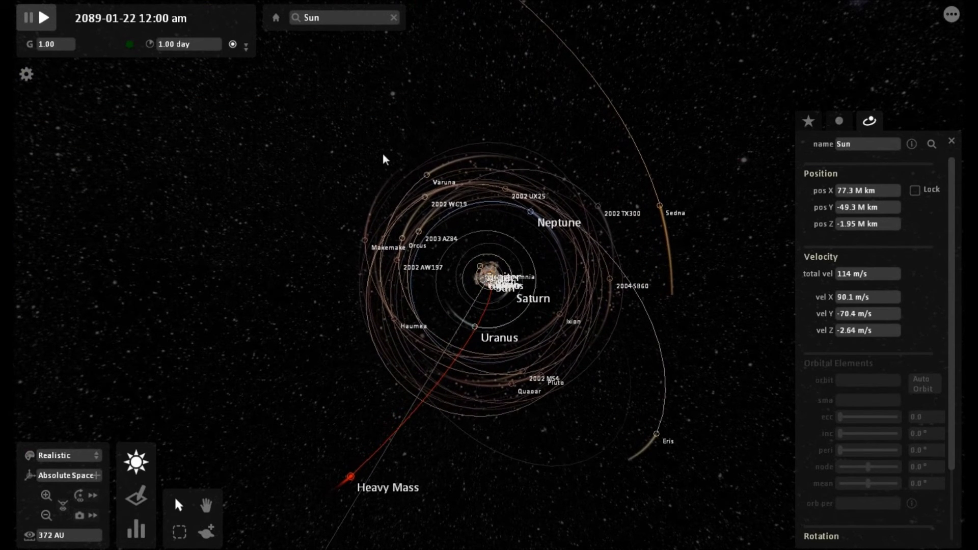
pyautogui.scroll(3, 384, 155)
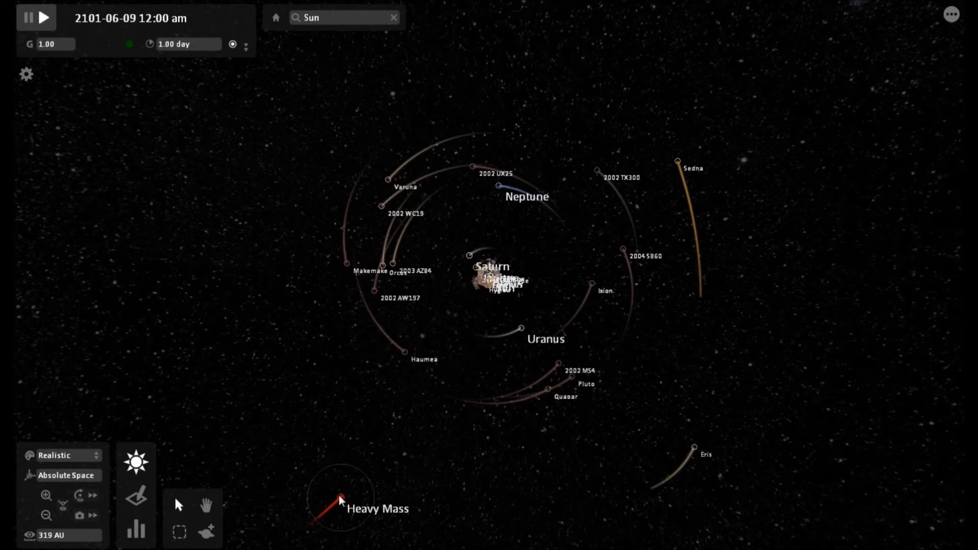
pyautogui.click(339, 497)
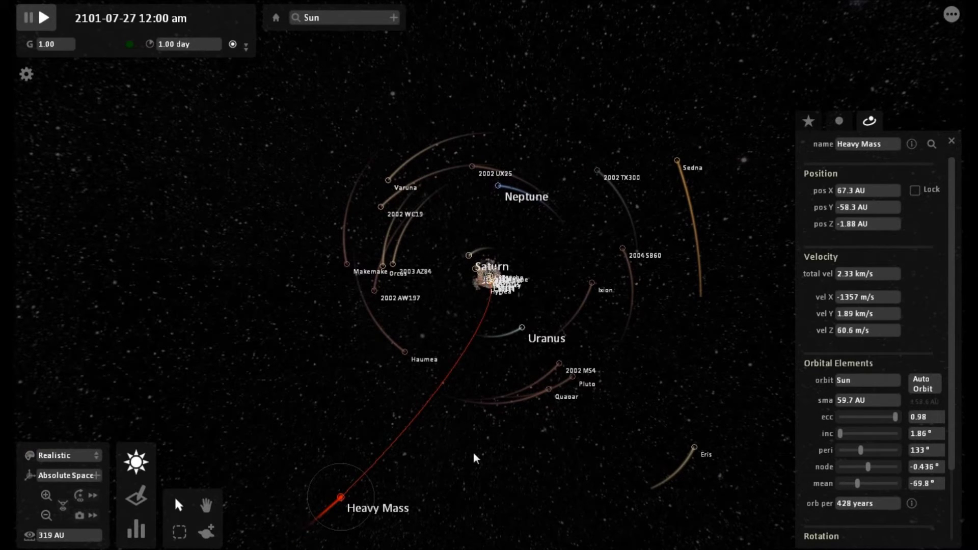
# Step: Select Neptune and Uranus in turn to show each planet's orbit around the Sun and its orbital elements
pyautogui.scroll(2, 473, 454)
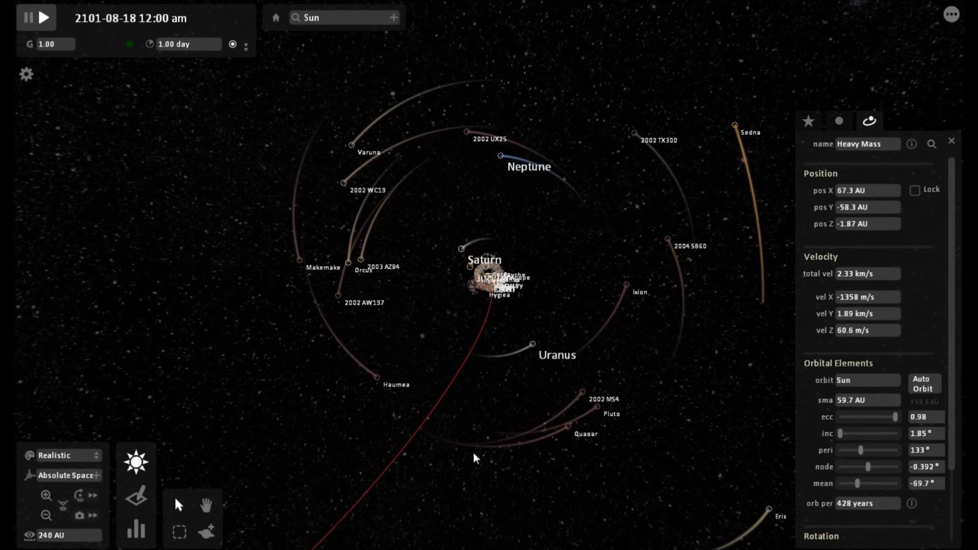
pyautogui.scroll(2, 473, 454)
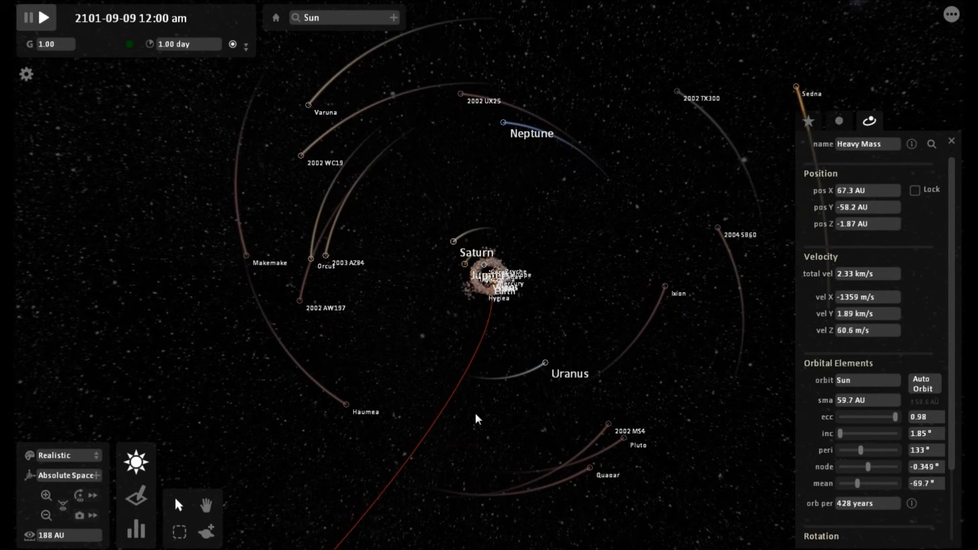
pyautogui.click(507, 117)
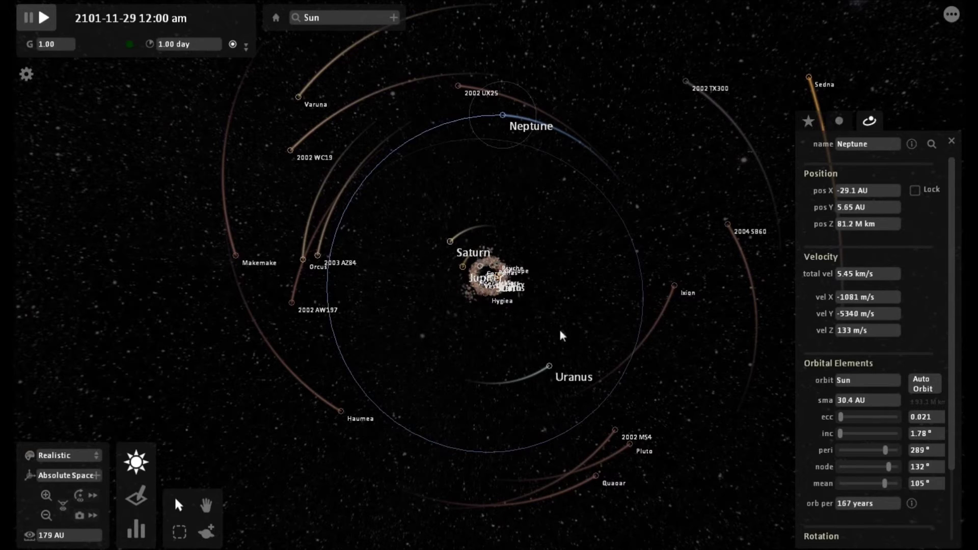
pyautogui.click(550, 362)
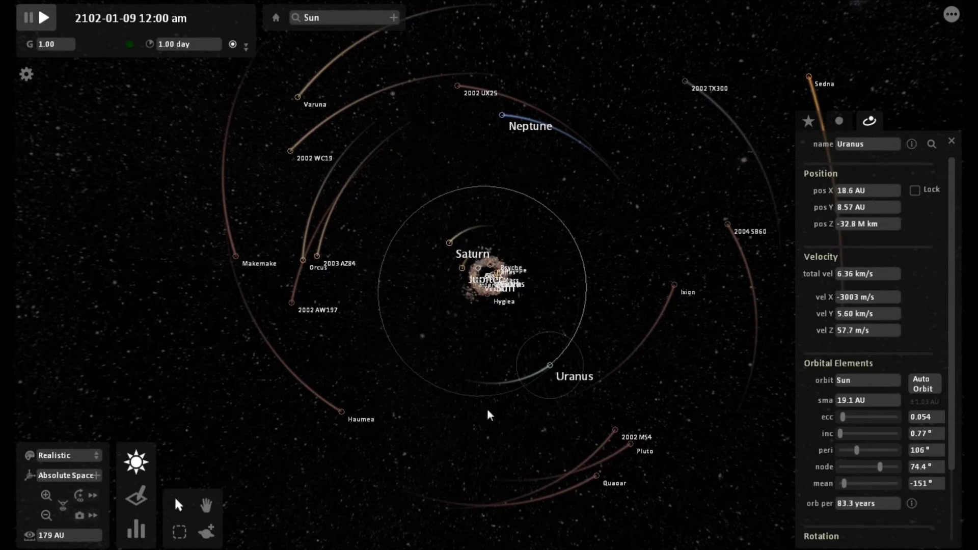
# Step: Select Saturn outside the asteroid belt to display its orbit, velocity and orbital elements
pyautogui.scroll(1, 486, 377)
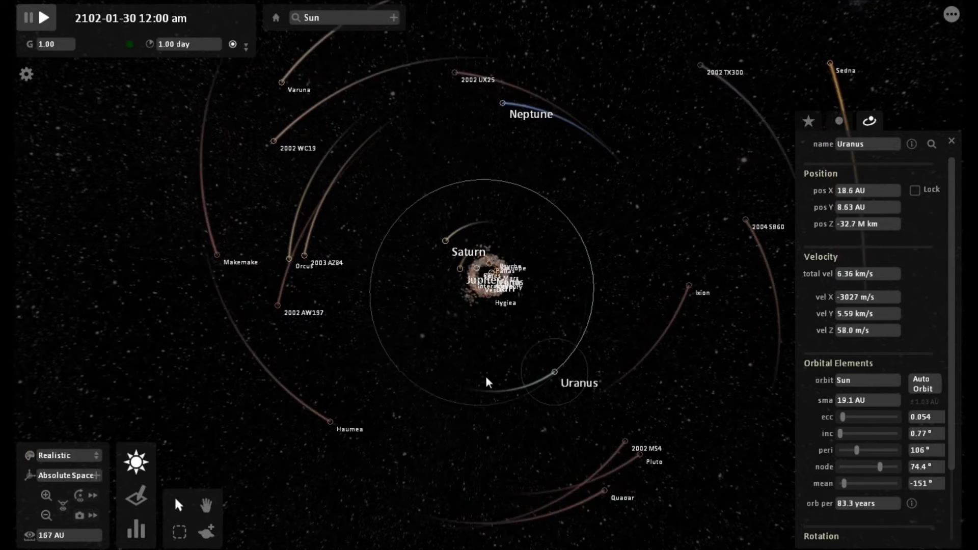
pyautogui.scroll(3, 486, 382)
pyautogui.scroll(2, 486, 377)
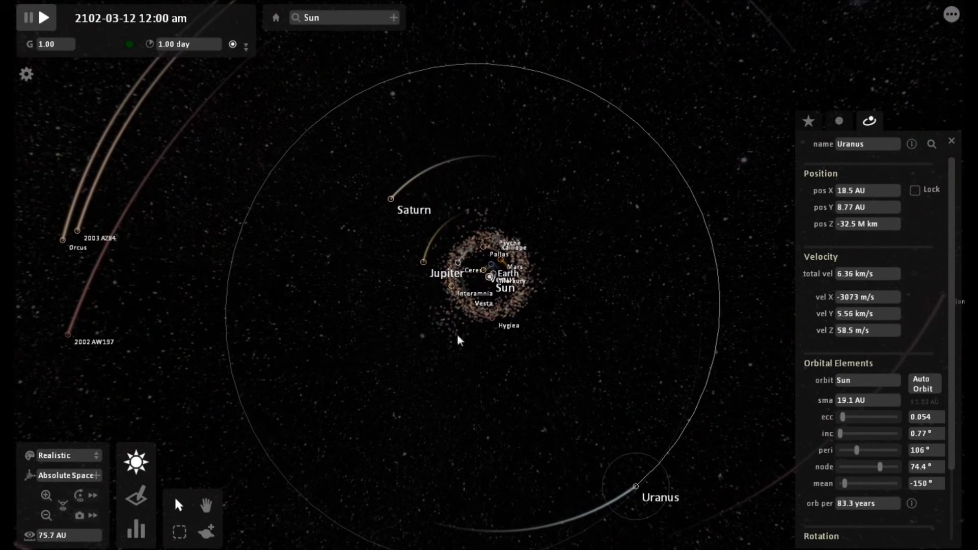
pyautogui.click(390, 203)
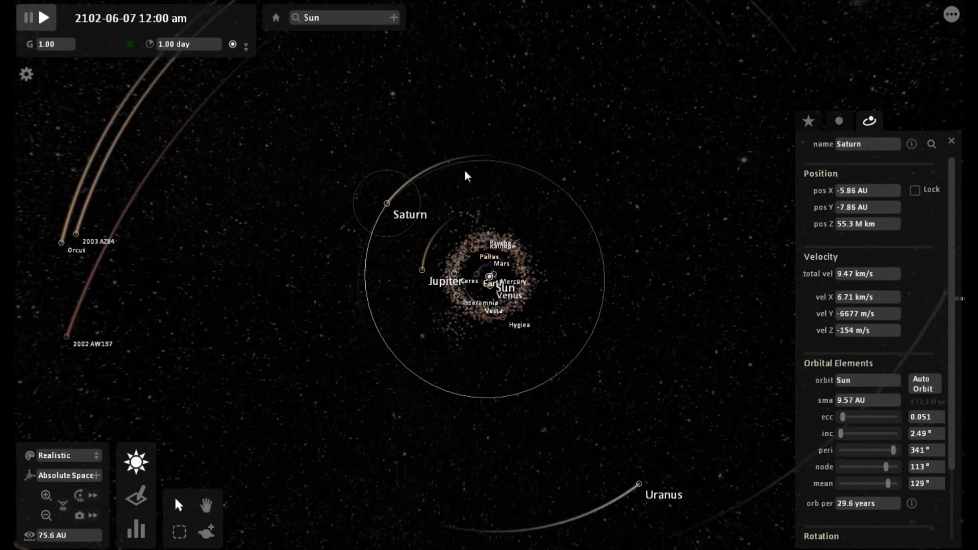
# Step: Select Jupiter and examine its orbit and orbital elements, both edge-on and from above
pyautogui.scroll(3, 465, 172)
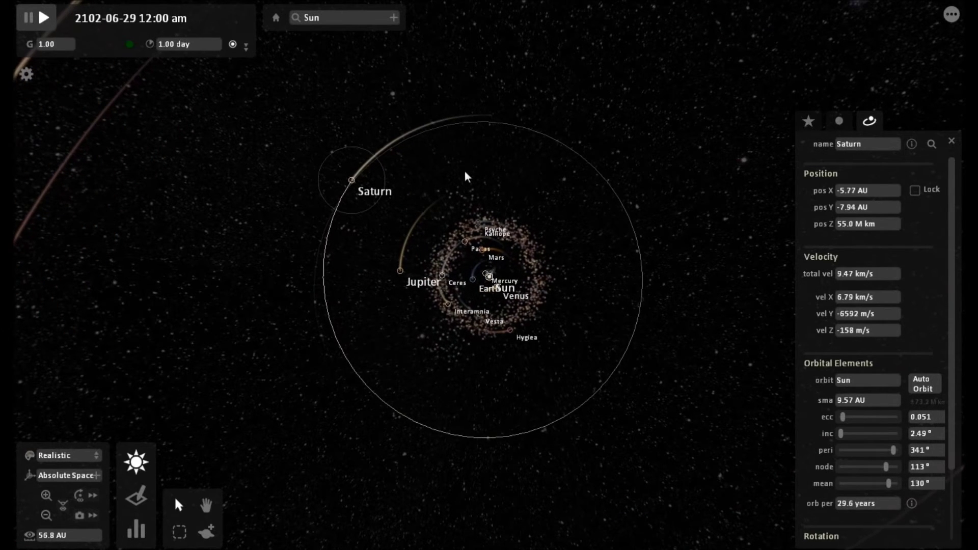
pyautogui.scroll(3, 464, 171)
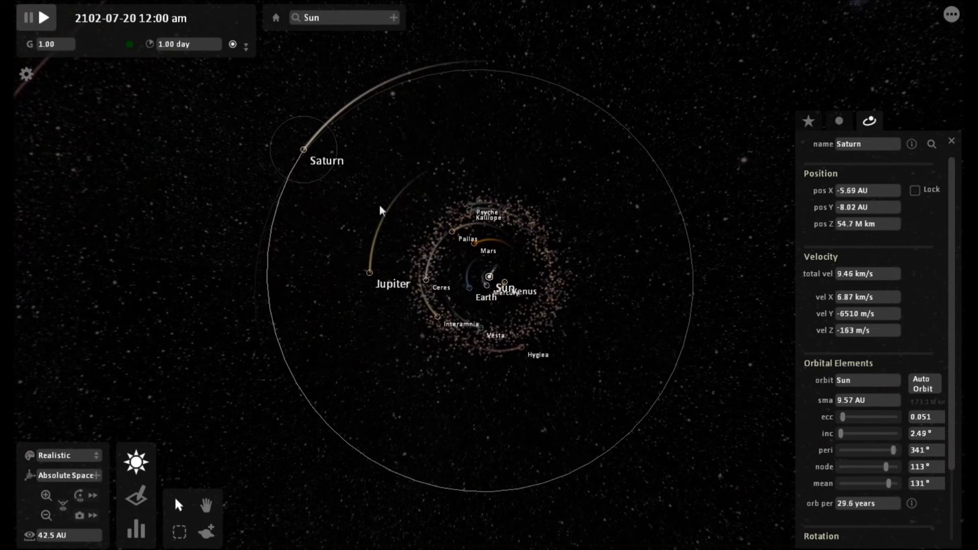
pyautogui.click(370, 275)
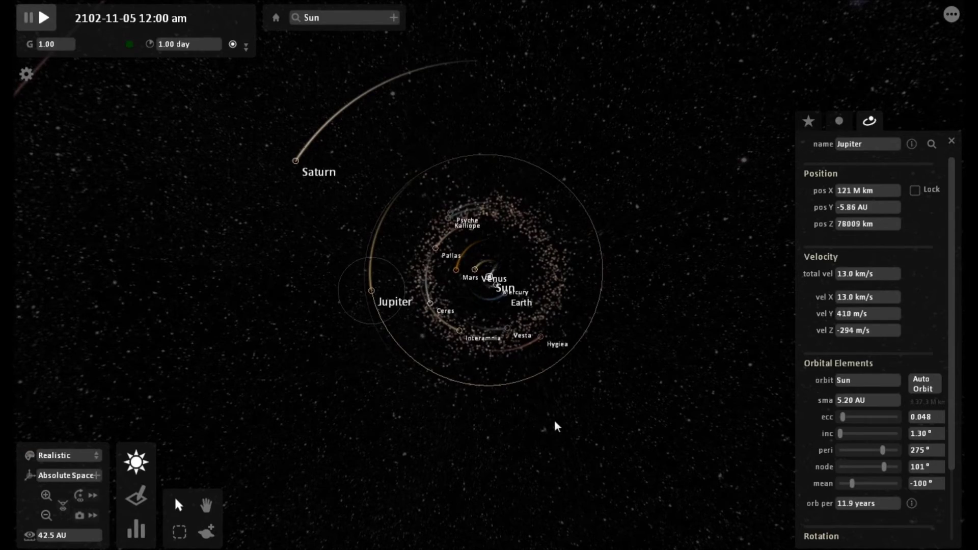
pyautogui.moveTo(554, 419); pyautogui.dragTo(585, 194)
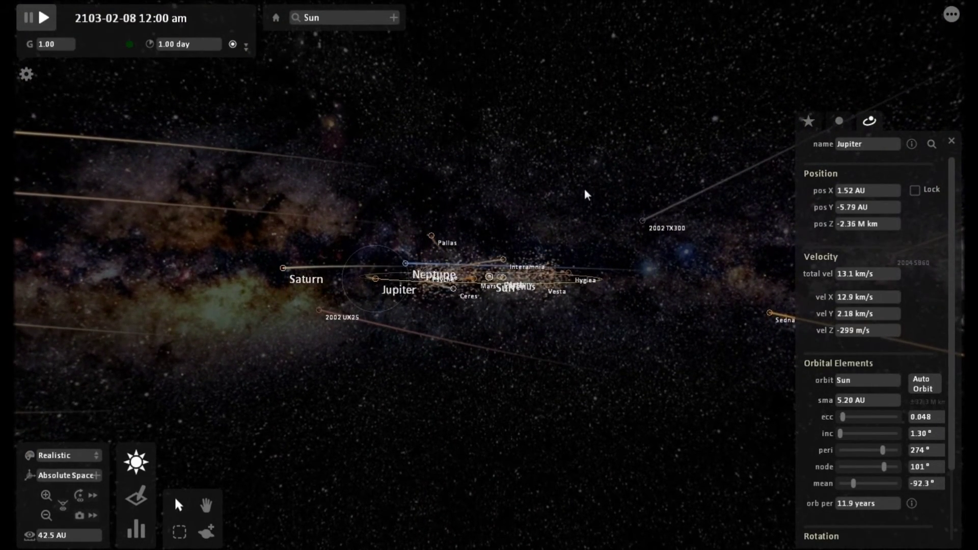
pyautogui.moveTo(585, 192); pyautogui.dragTo(605, 374)
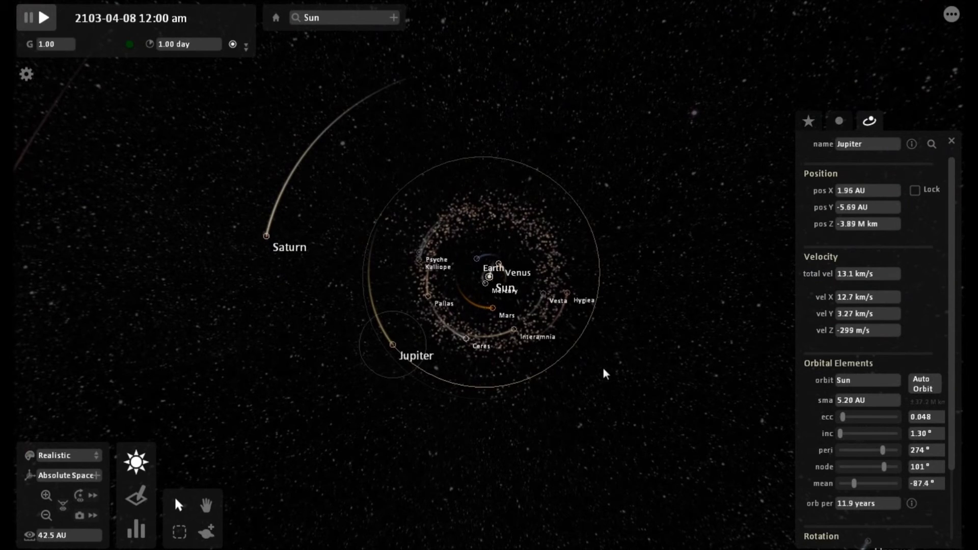
# Step: Select Mars and Earth in turn among the inner planets to inspect their orbits and orbital elements
pyautogui.scroll(5, 604, 374)
pyautogui.scroll(3, 604, 373)
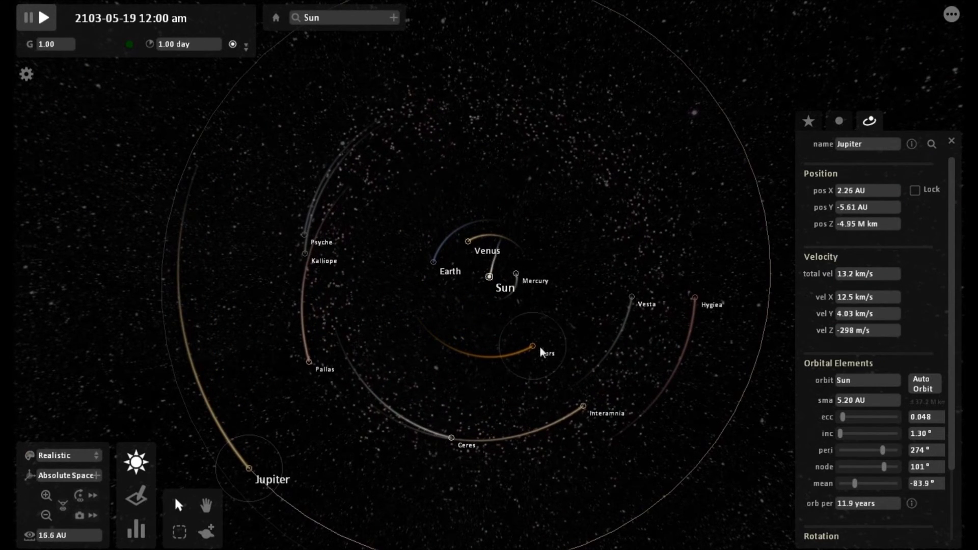
pyautogui.click(535, 346)
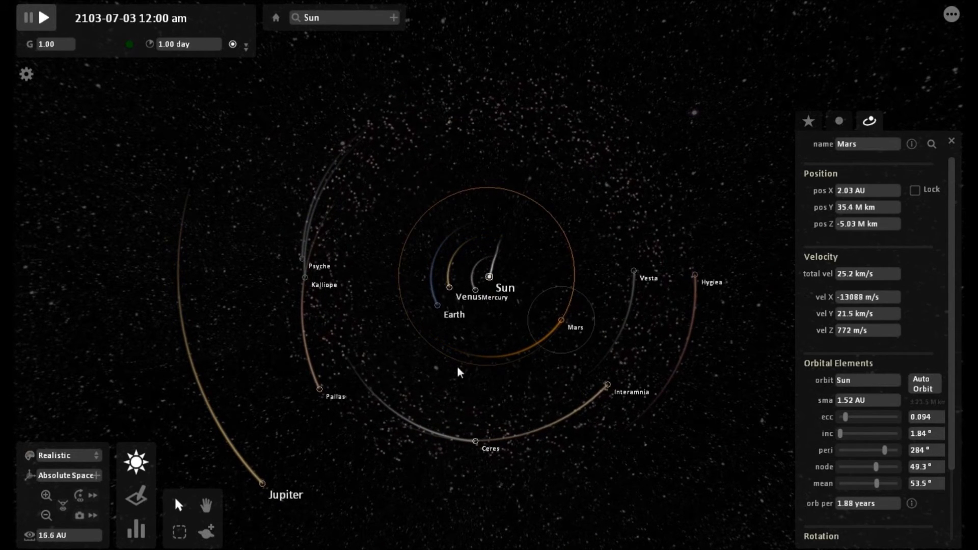
pyautogui.scroll(2, 465, 370)
pyautogui.scroll(3, 466, 370)
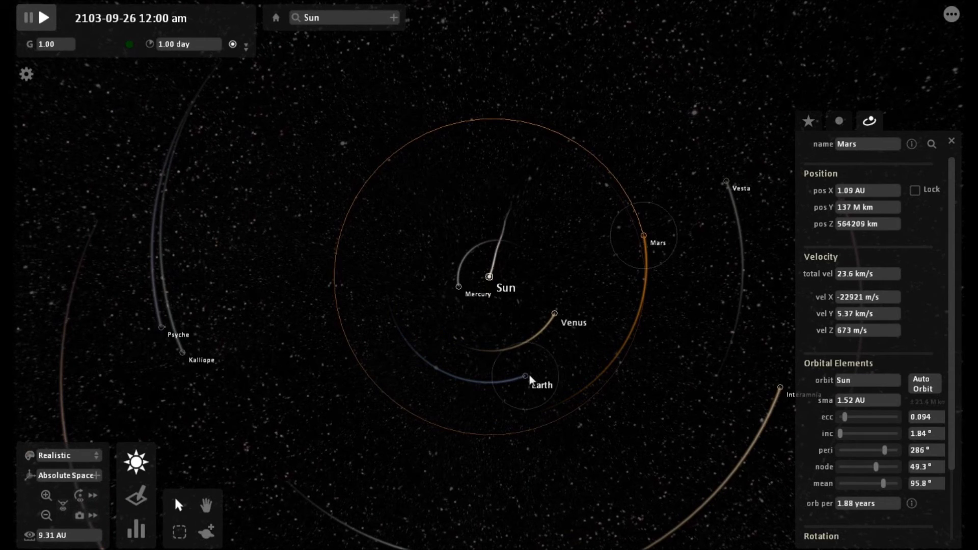
pyautogui.click(529, 371)
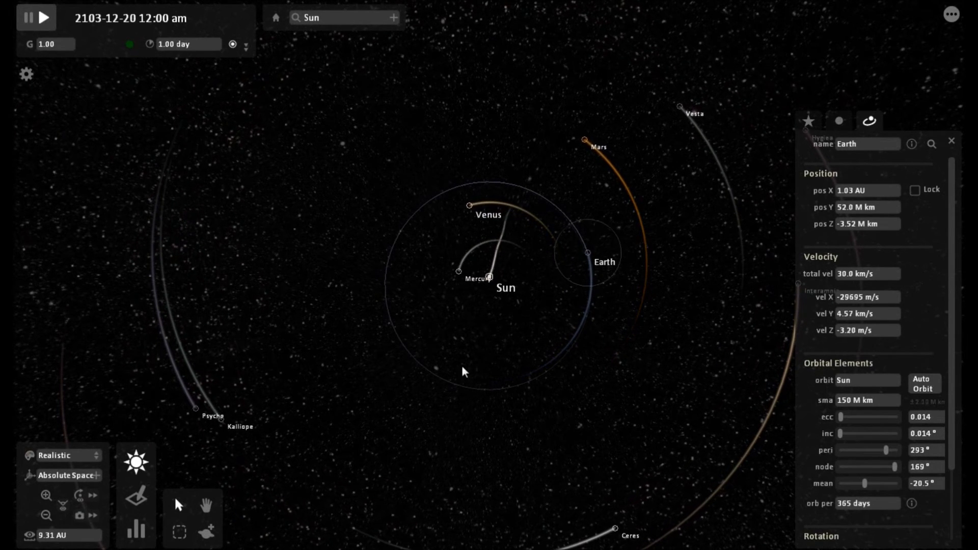
# Step: Inspect the orbits and orbital elements of Venus and Mercury, check Venus again, and return to Earth's
pyautogui.click(437, 232)
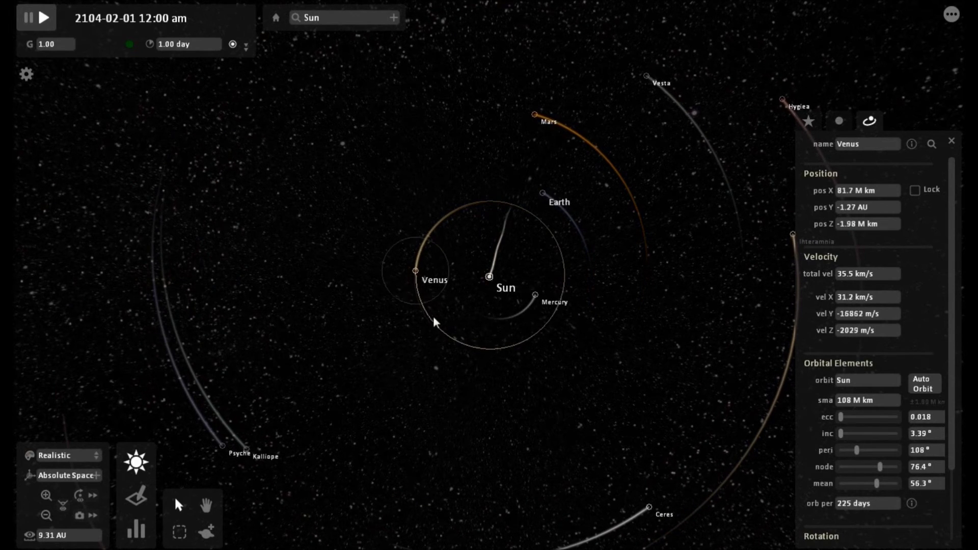
pyautogui.click(484, 236)
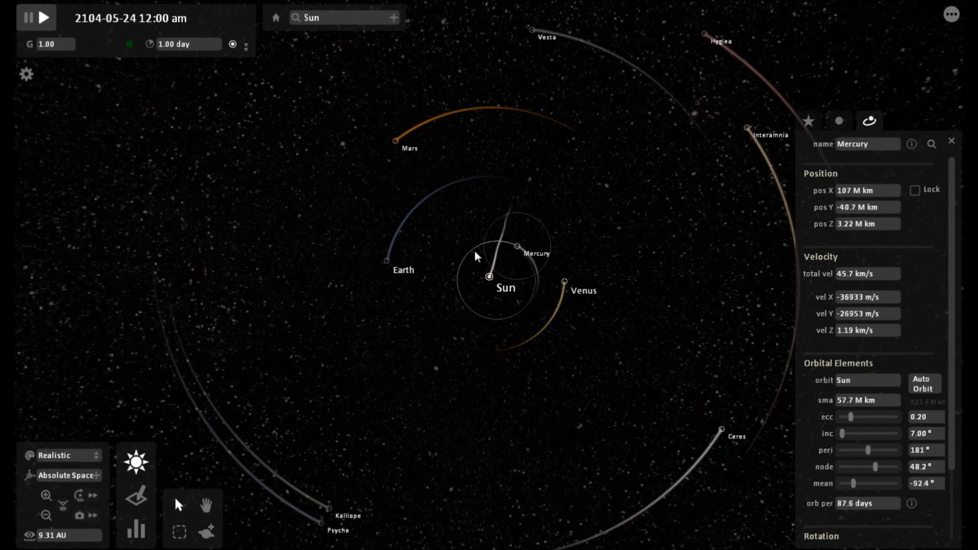
pyautogui.click(539, 228)
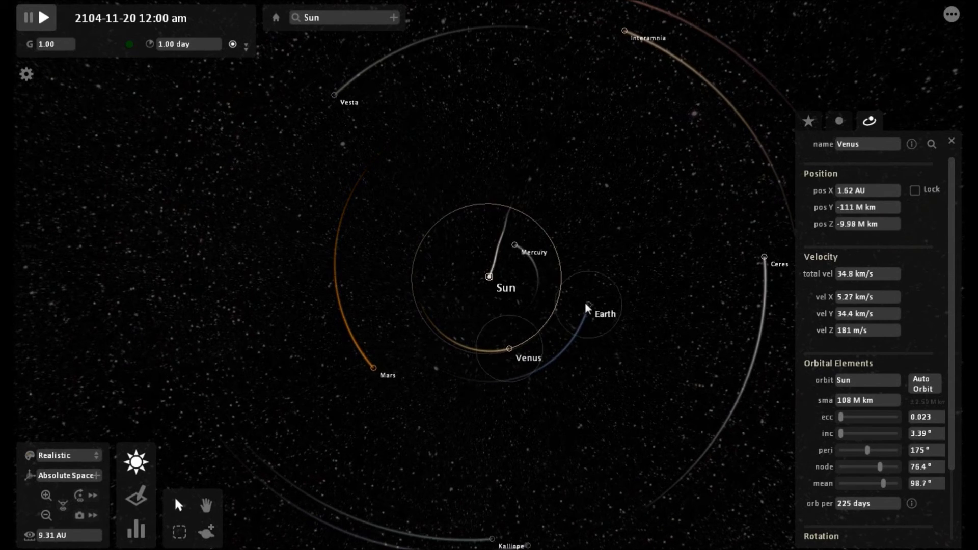
pyautogui.click(591, 288)
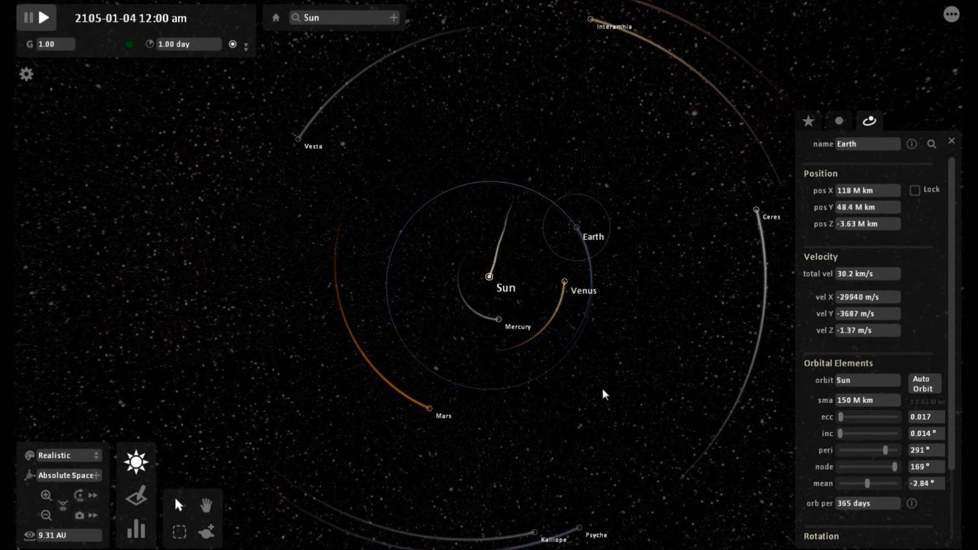
# Step: Select Heavy Mass beyond the dwarf planets to show its path around the Sun and its orbital elements
pyautogui.scroll(-4, 604, 395)
pyautogui.scroll(-5, 607, 396)
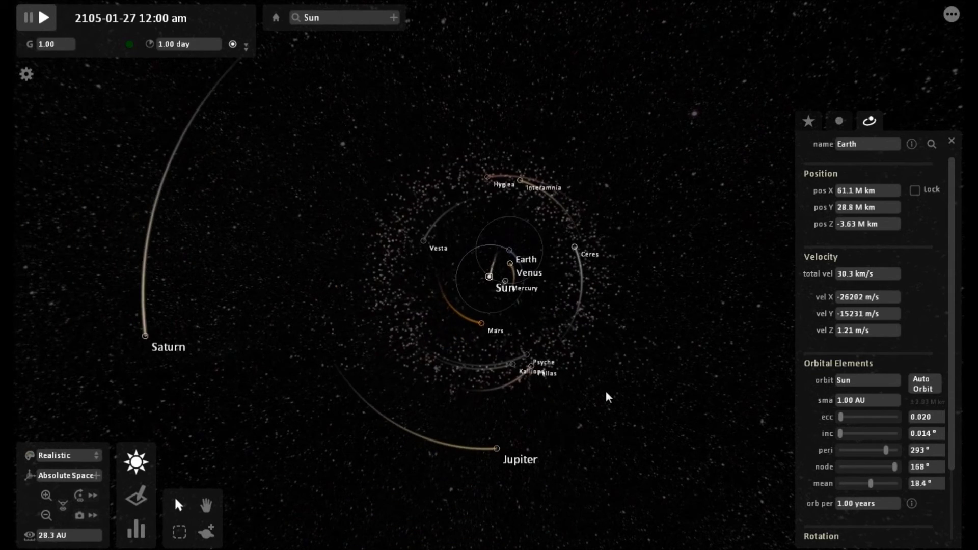
pyautogui.scroll(-6, 607, 393)
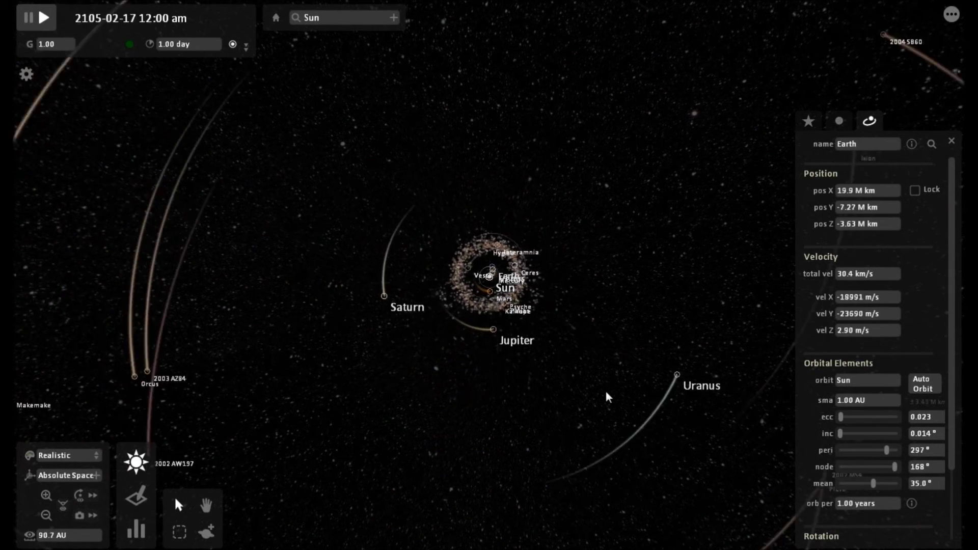
pyautogui.scroll(-3, 606, 392)
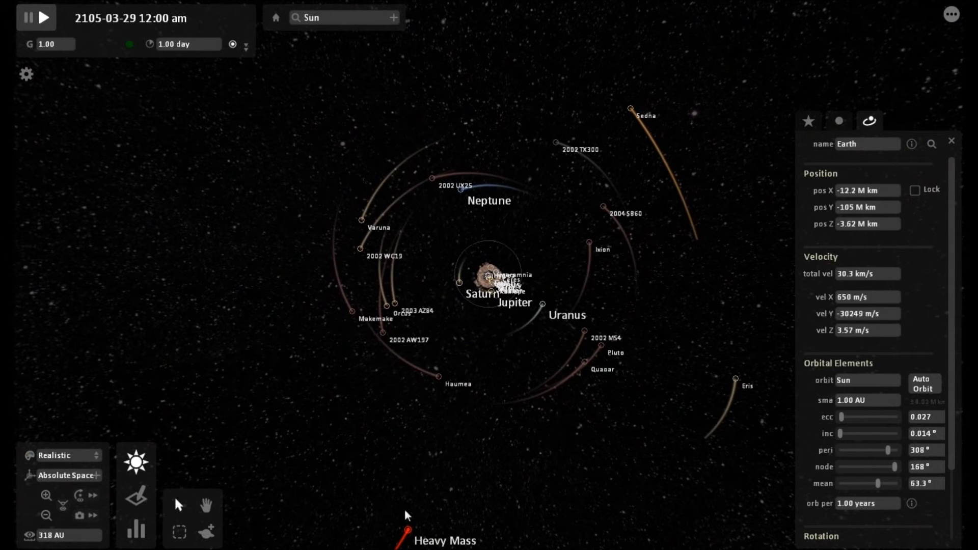
pyautogui.click(406, 523)
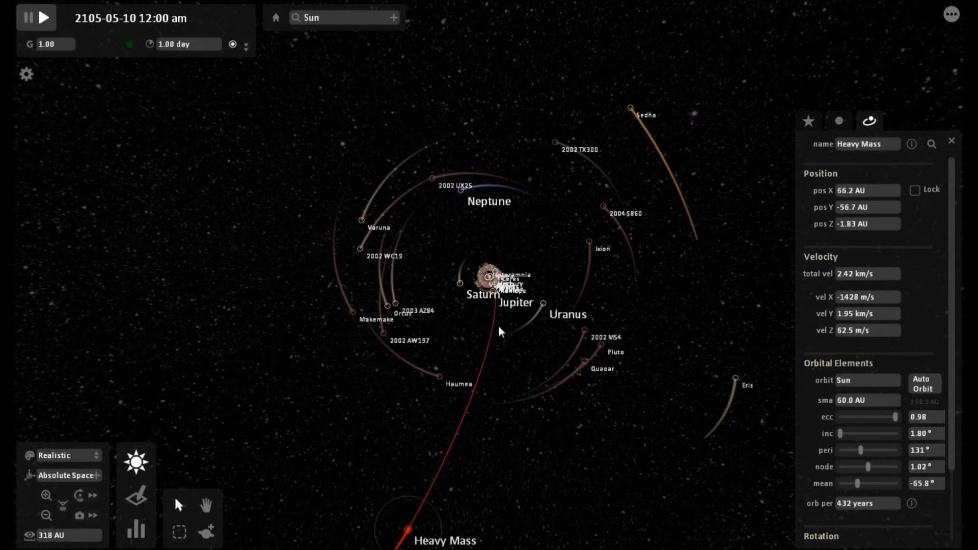
# Step: Turn off the automatic camera orbit around Heavy Mass and view the star with the outer planets behind it
pyautogui.scroll(5, 499, 329)
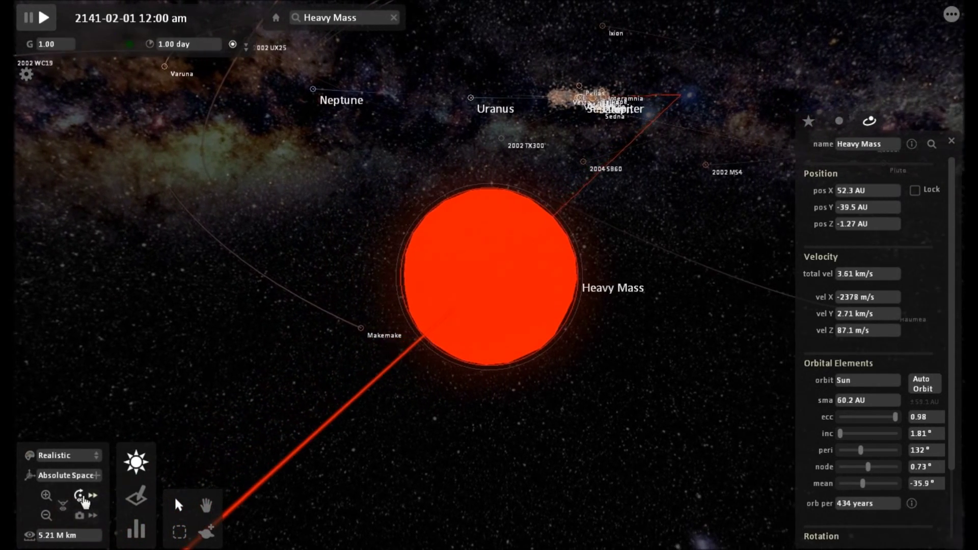
pyautogui.click(82, 501)
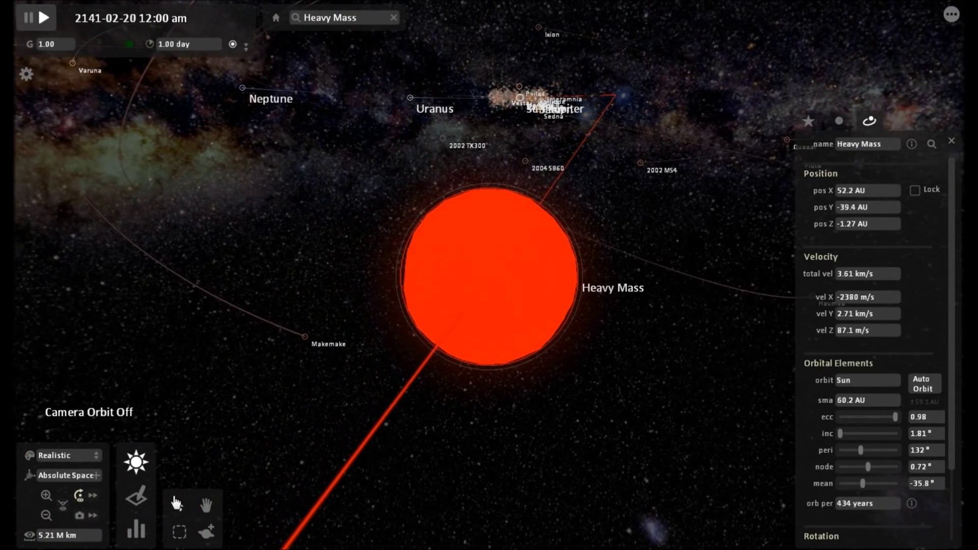
pyautogui.scroll(-5, 595, 377)
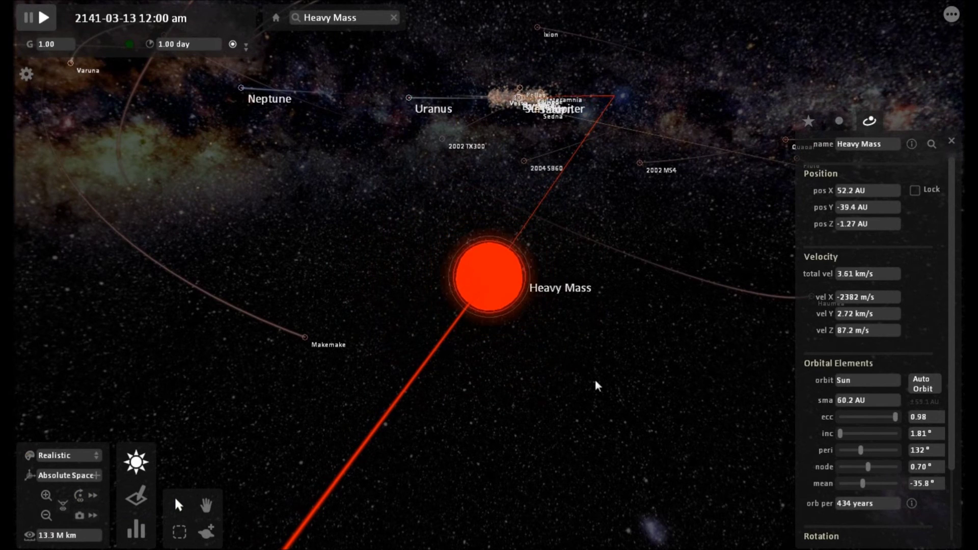
pyautogui.moveTo(614, 299); pyautogui.dragTo(614, 314)
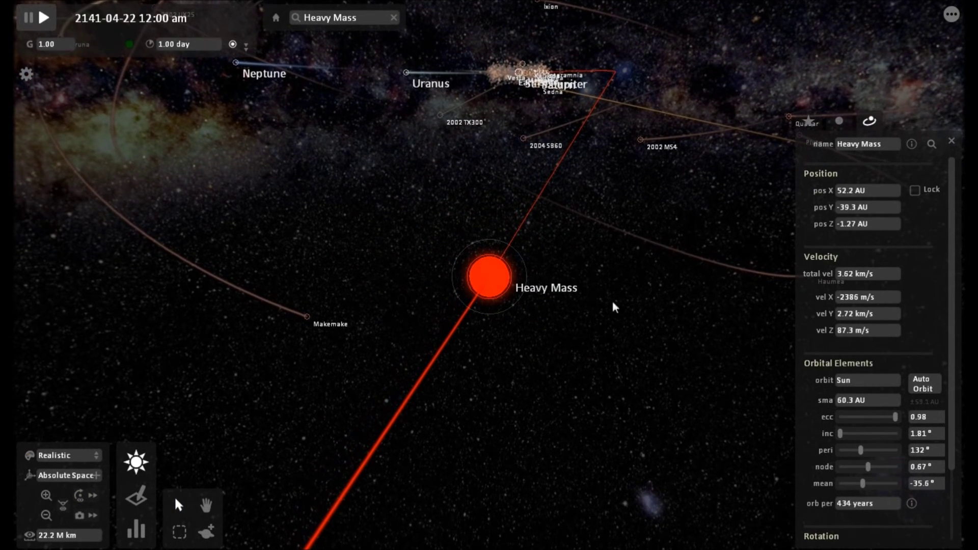
# Step: Focus on Uranus and examine its orbit from above together with Neptune, Saturn, Jupiter and the asteroid belt
pyautogui.doubleClick(406, 76)
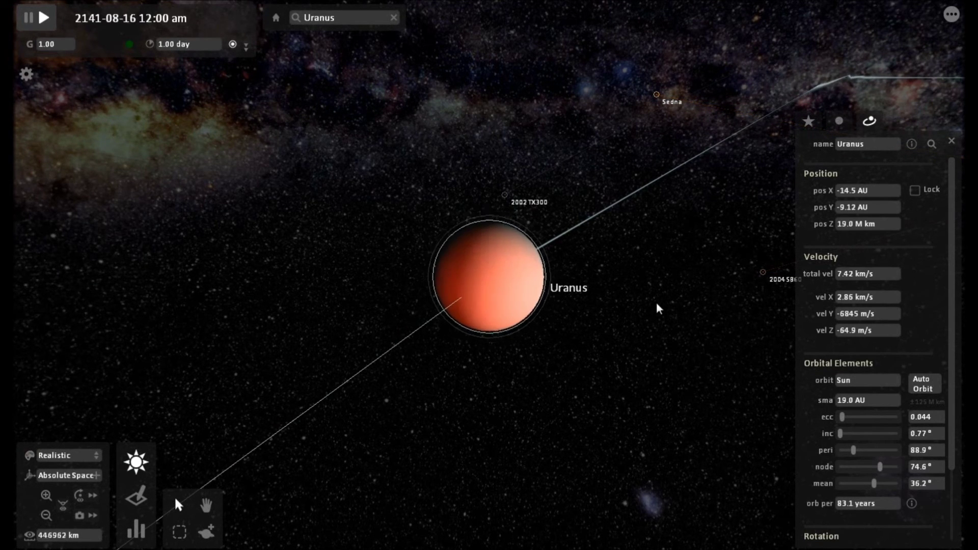
pyautogui.scroll(-5, 657, 308)
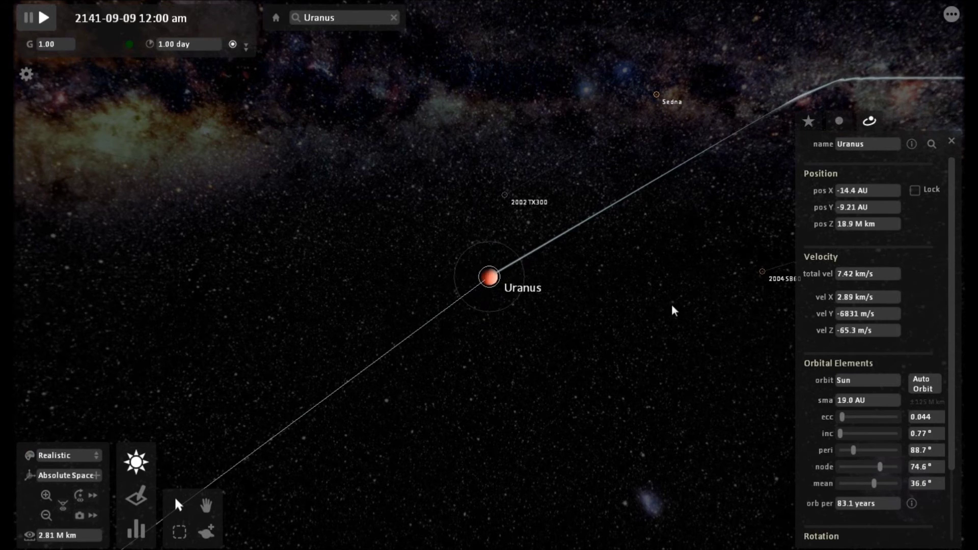
pyautogui.moveTo(668, 317); pyautogui.dragTo(659, 470)
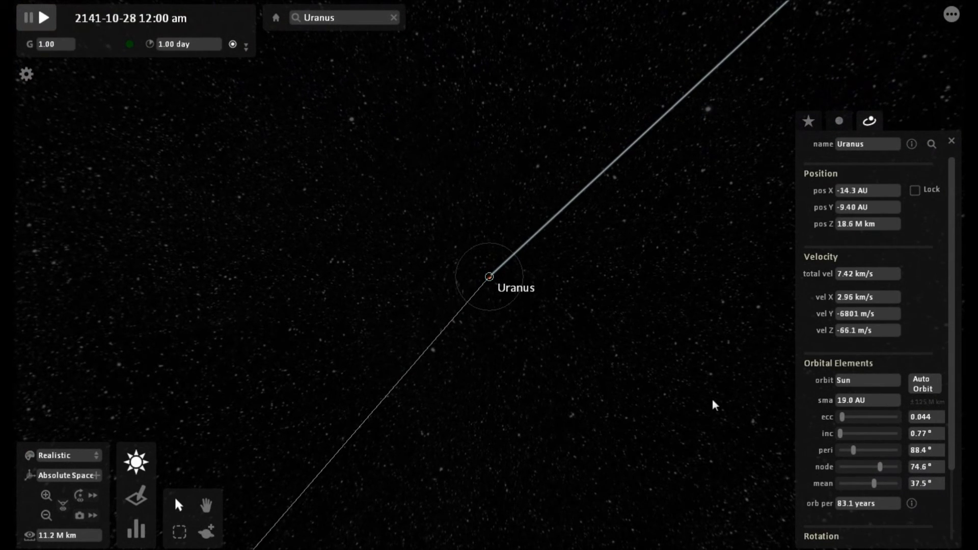
pyautogui.scroll(-4, 711, 399)
pyautogui.scroll(-6, 710, 402)
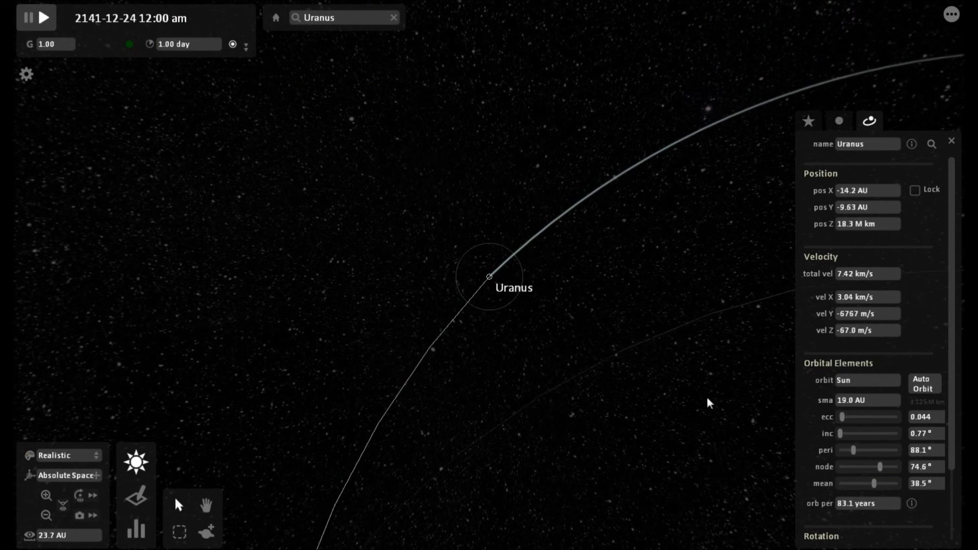
pyautogui.scroll(-4, 707, 400)
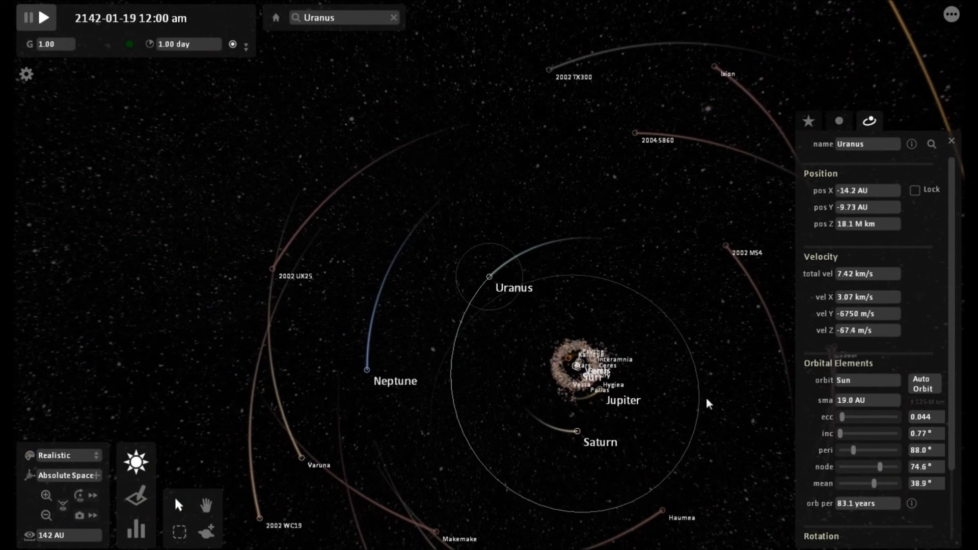
pyautogui.scroll(2, 711, 413)
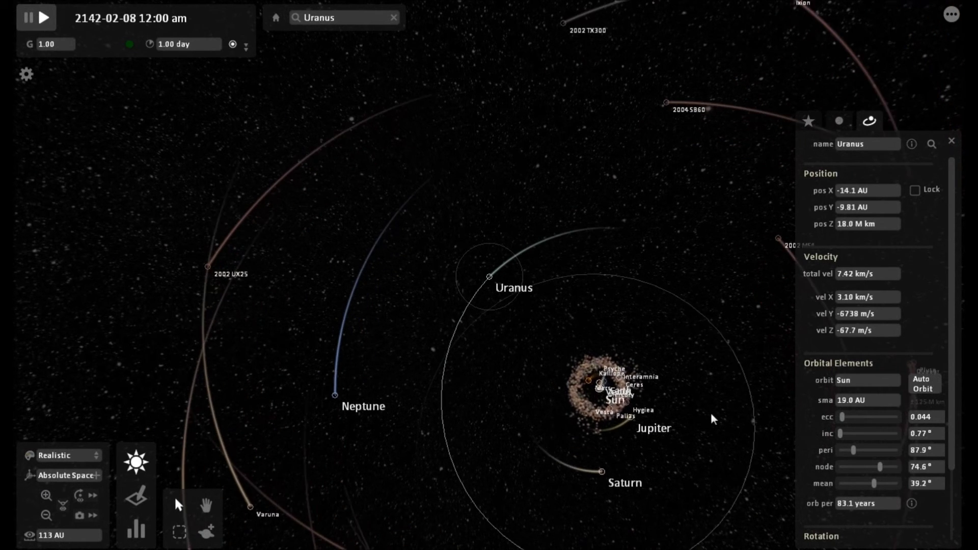
pyautogui.scroll(1, 711, 412)
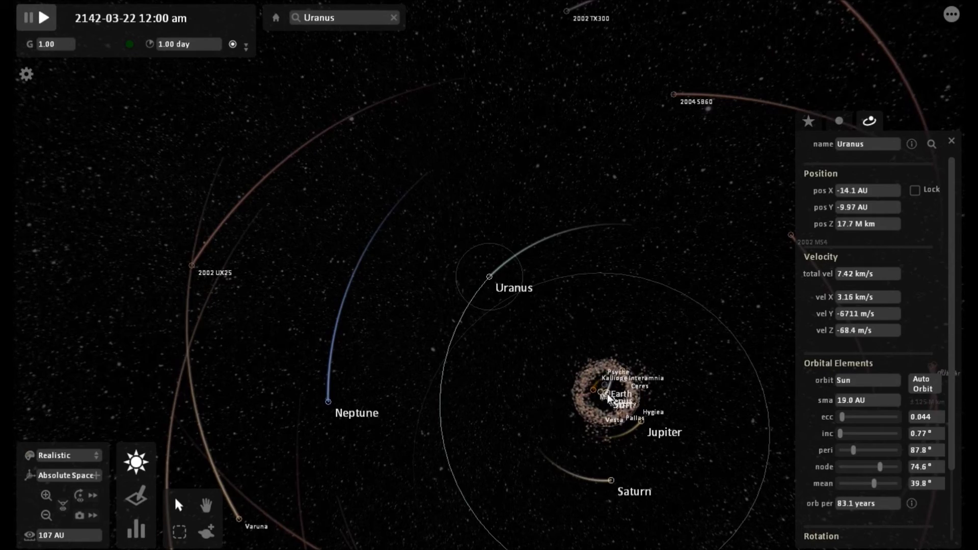
# Step: Focus the view on the Sun, clear the selection, and bring the inner planets and asteroid belt into close view
pyautogui.doubleClick(608, 394)
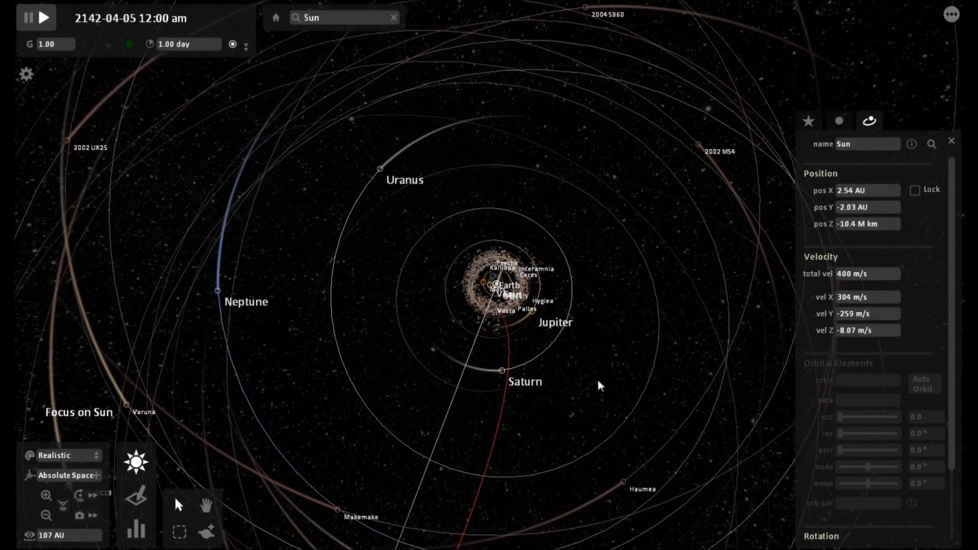
pyautogui.press('Escape')
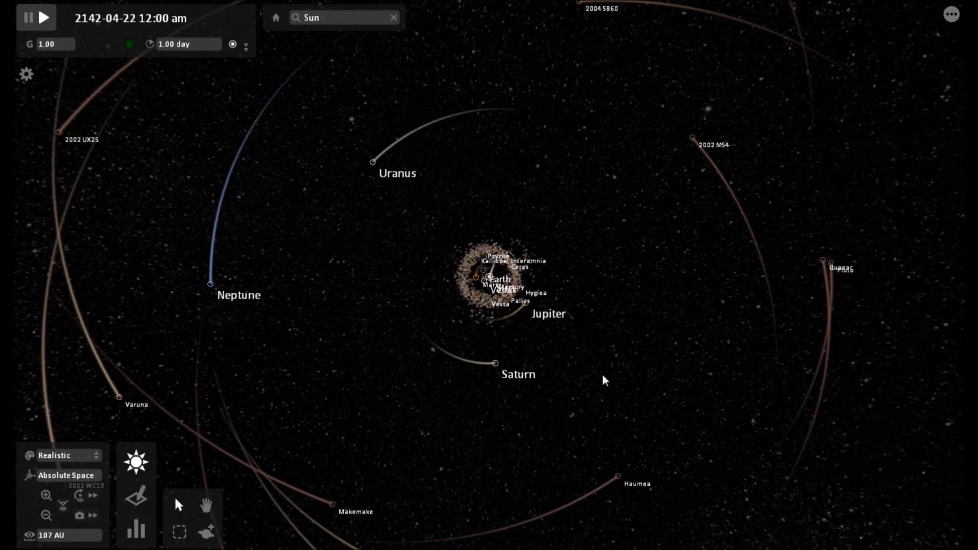
pyautogui.scroll(5, 603, 376)
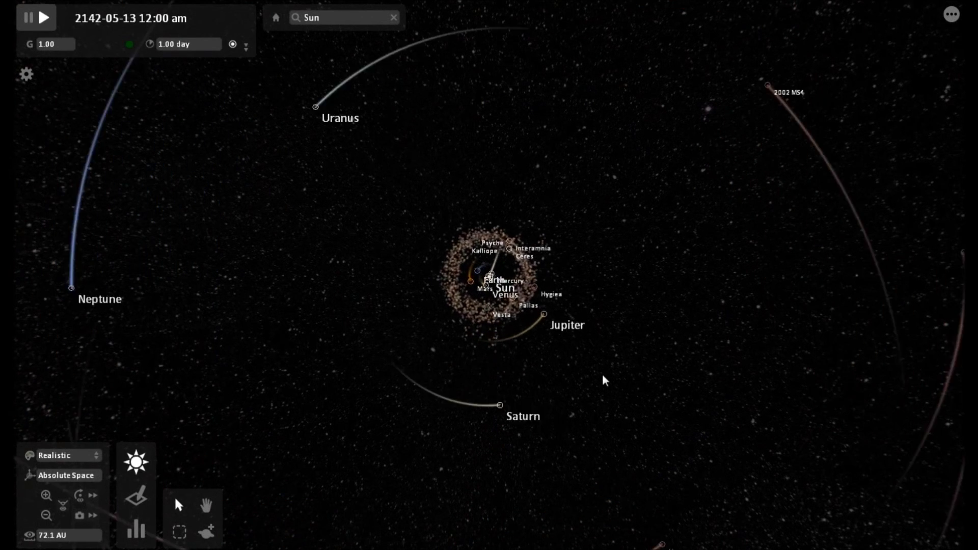
pyautogui.scroll(3, 602, 374)
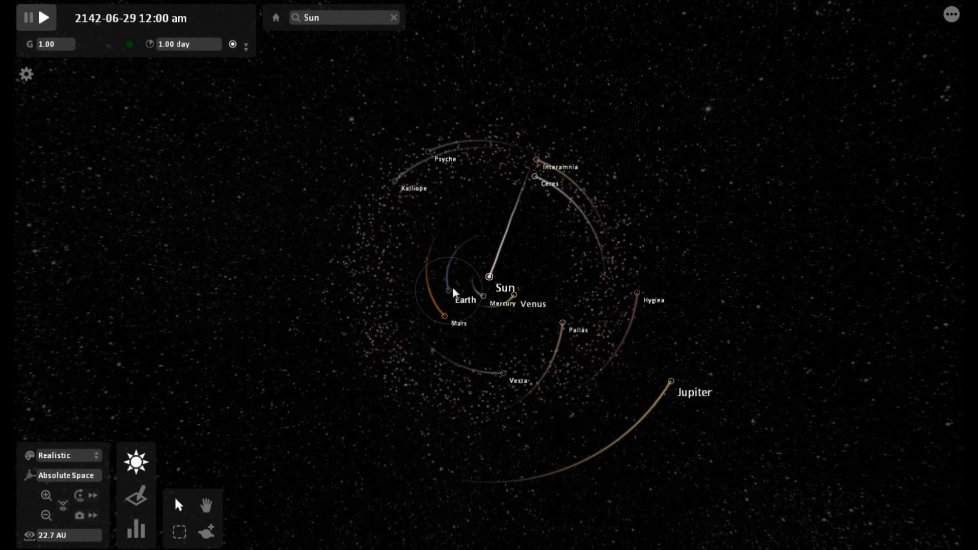
# Step: Inspect the orbits and orbital elements of Earth, Mars and Venus in turn around the Sun
pyautogui.click(454, 289)
pyautogui.scroll(4, 453, 287)
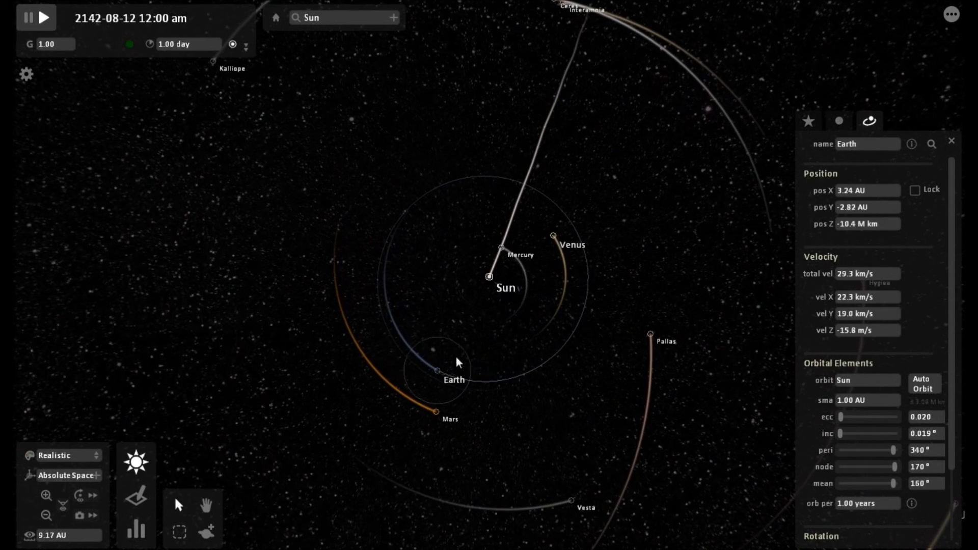
pyautogui.click(476, 426)
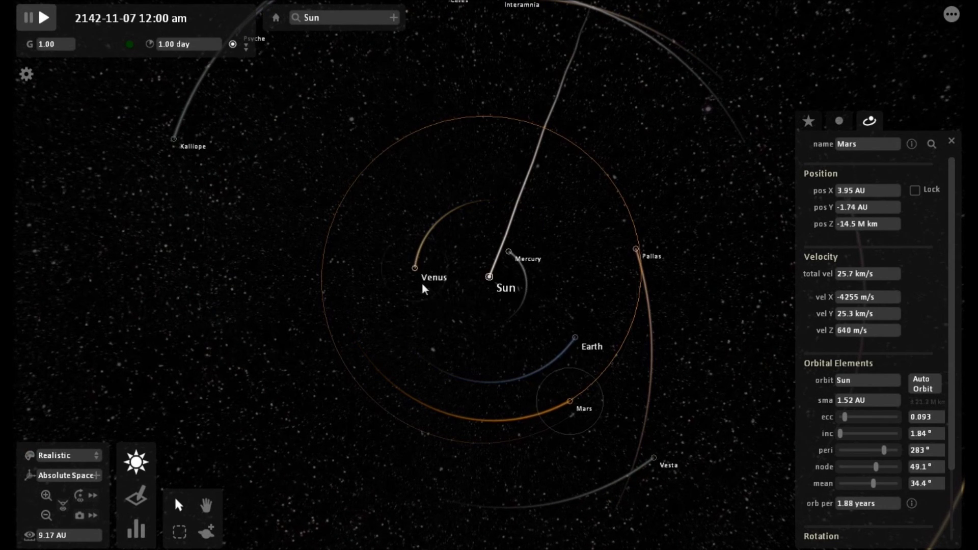
pyautogui.click(416, 291)
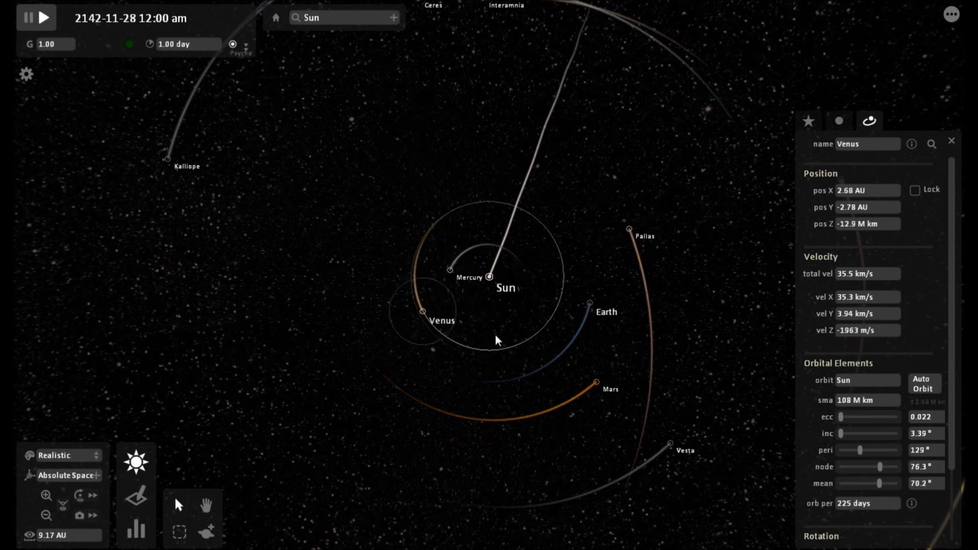
# Step: Select Mercury and examine its orbit around the Sun and its orbital elements up close
pyautogui.scroll(3, 496, 336)
pyautogui.scroll(3, 497, 338)
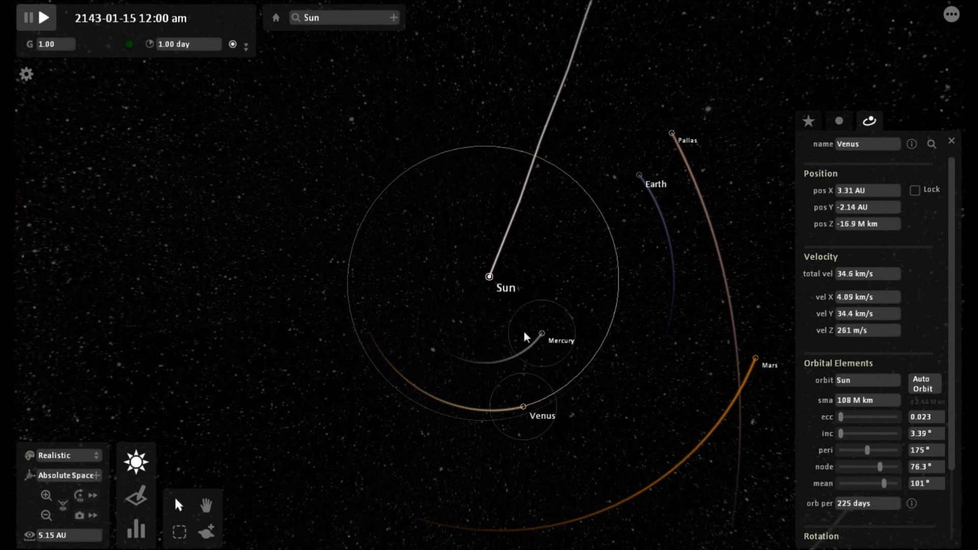
pyautogui.click(552, 315)
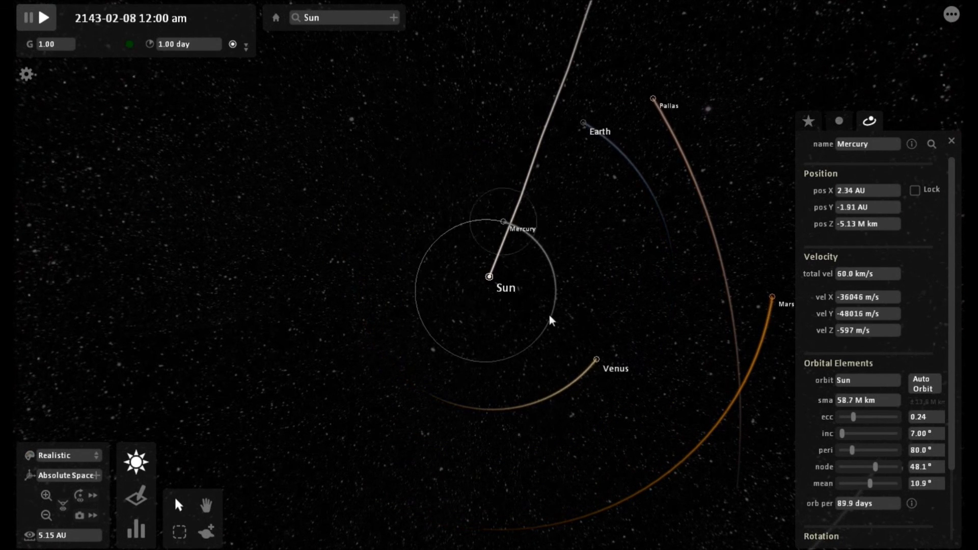
pyautogui.scroll(5, 551, 315)
pyautogui.scroll(-3, 550, 317)
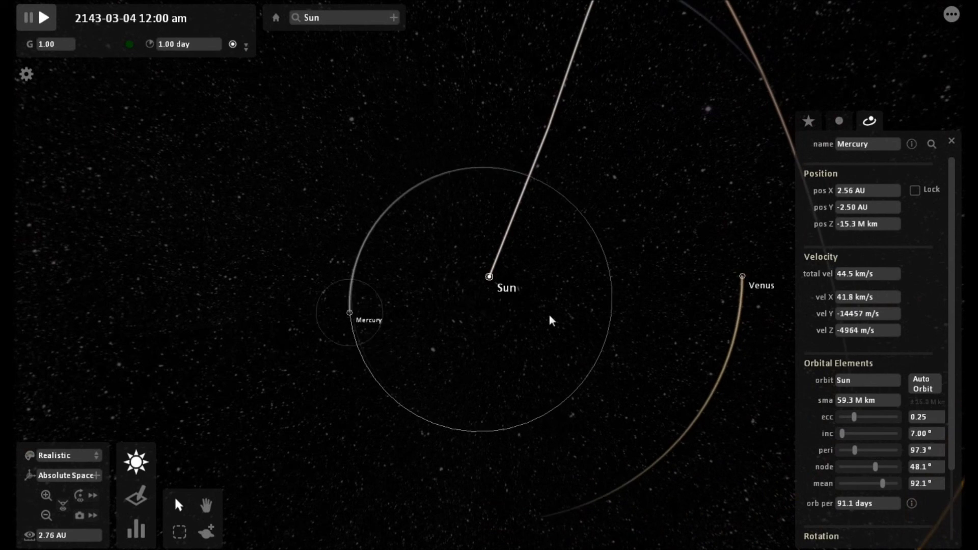
# Step: Select Heavy Mass beyond the outer planets and view its orbital path and elements against the whole solar system
pyautogui.scroll(-15, 550, 317)
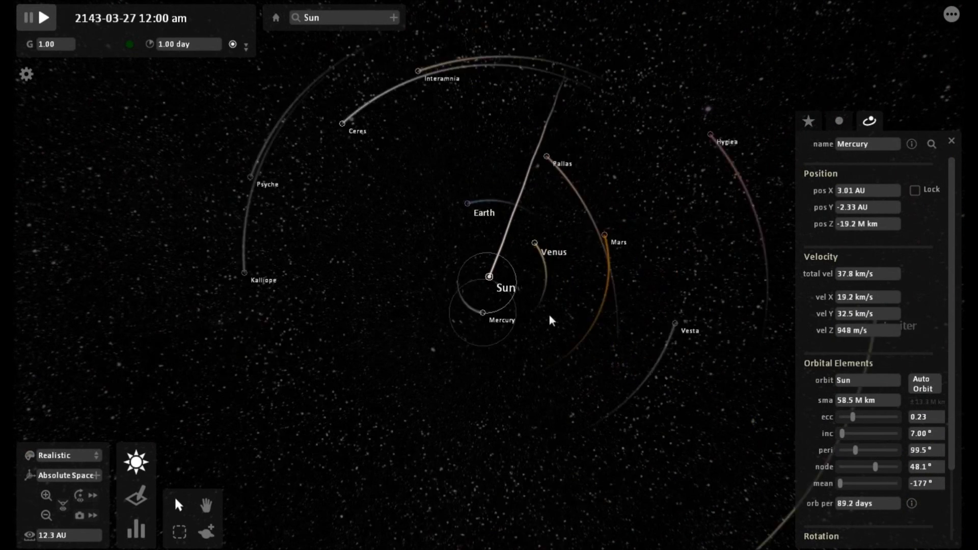
pyautogui.scroll(-3, 549, 314)
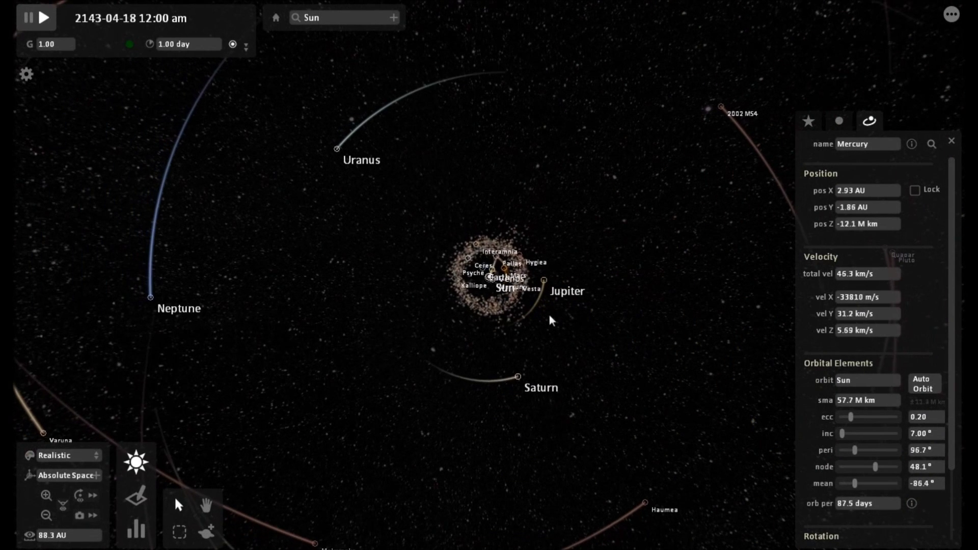
pyautogui.scroll(-5, 550, 317)
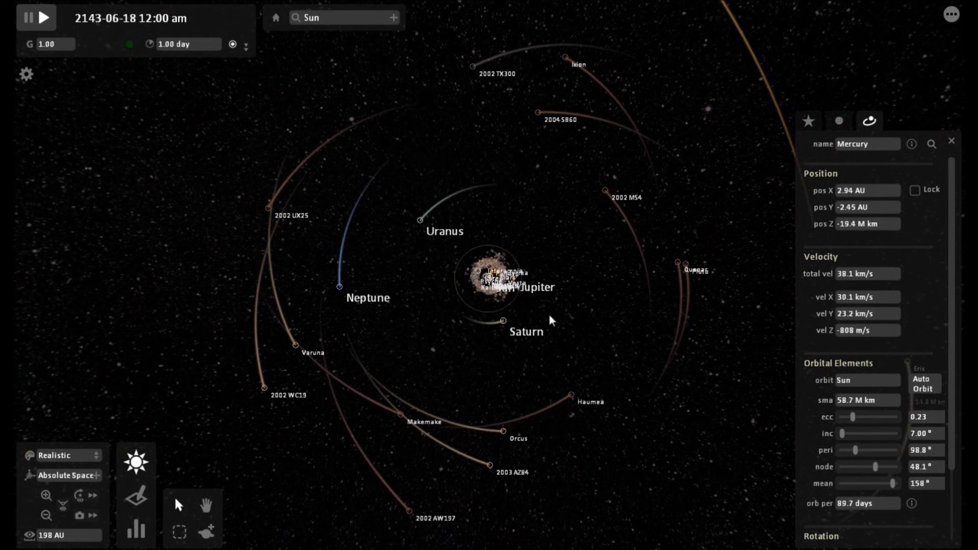
pyautogui.scroll(-2, 550, 315)
pyautogui.scroll(-1, 548, 312)
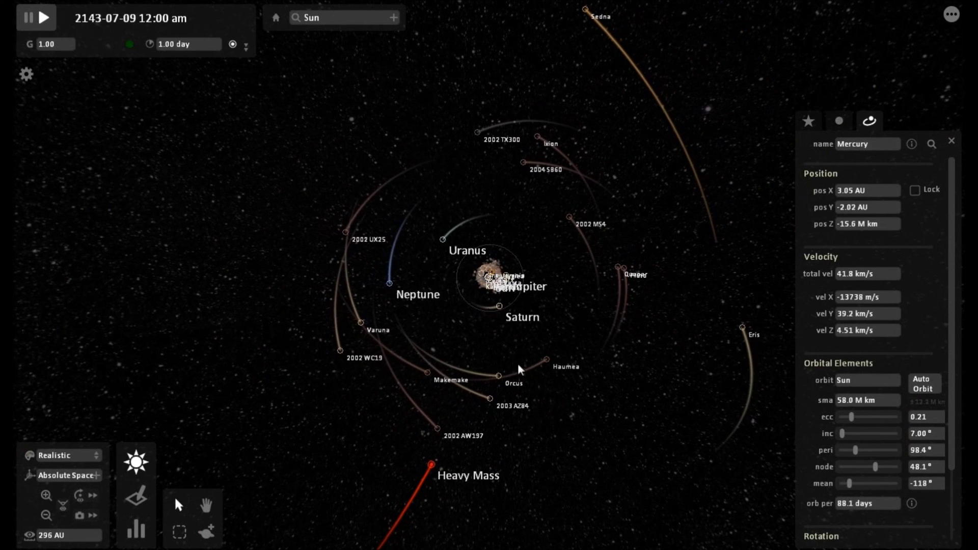
pyautogui.click(436, 464)
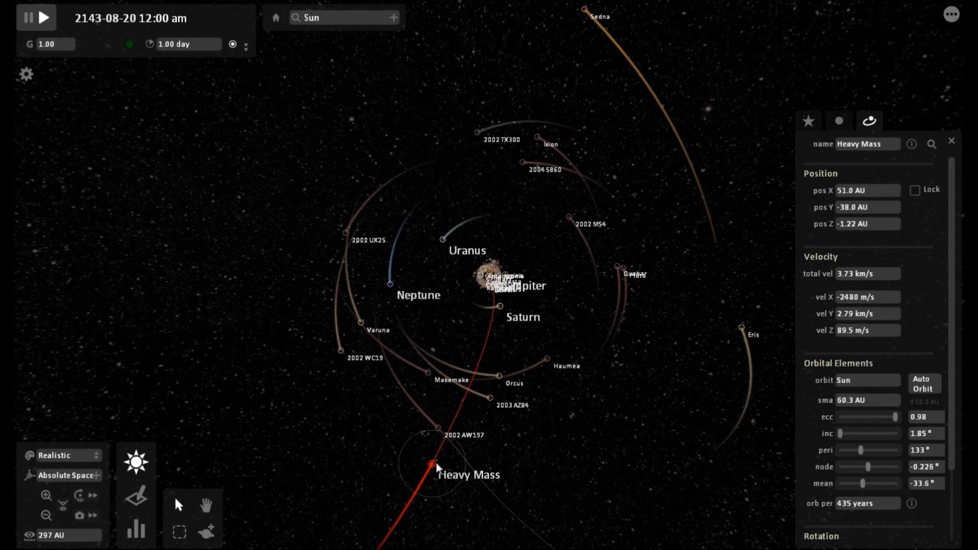